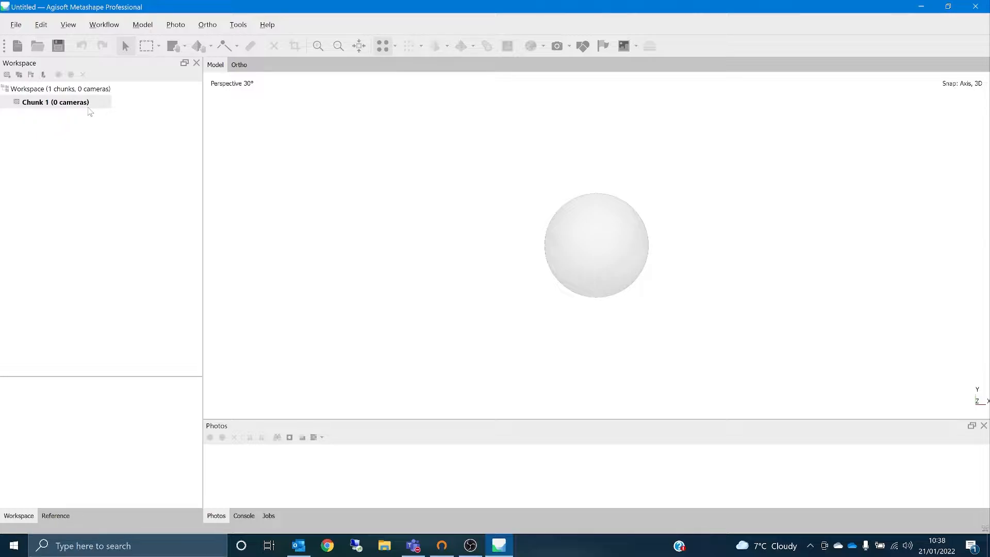
# Add the Top image folder from the Metashape Project's Images folder to Chunk 1, using the Single cameras layout.
pyautogui.click(107, 26)
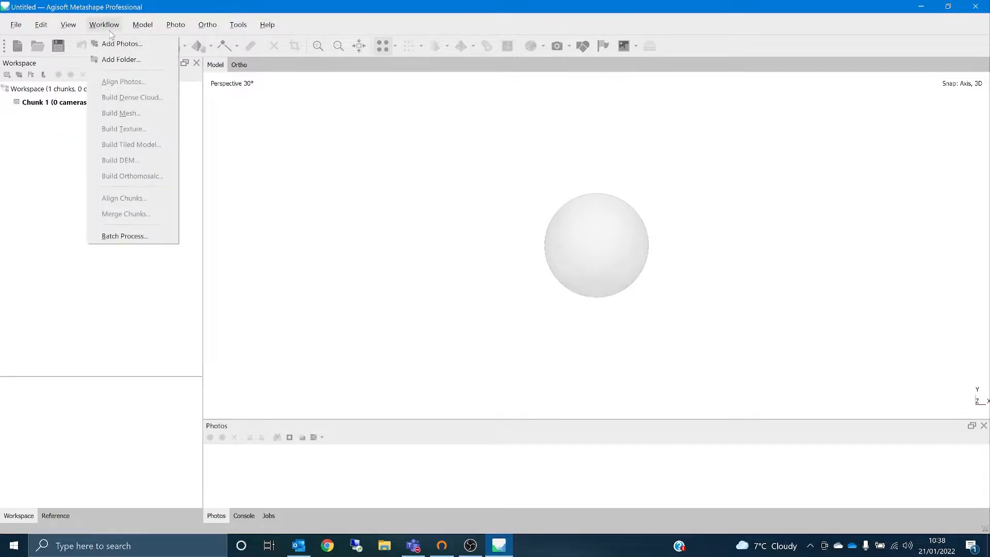
pyautogui.click(119, 60)
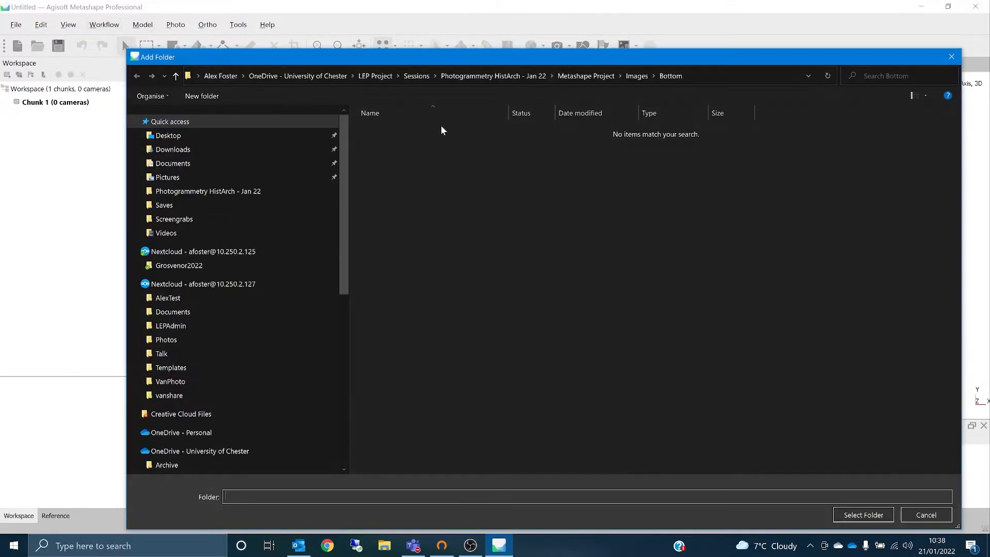
pyautogui.click(632, 76)
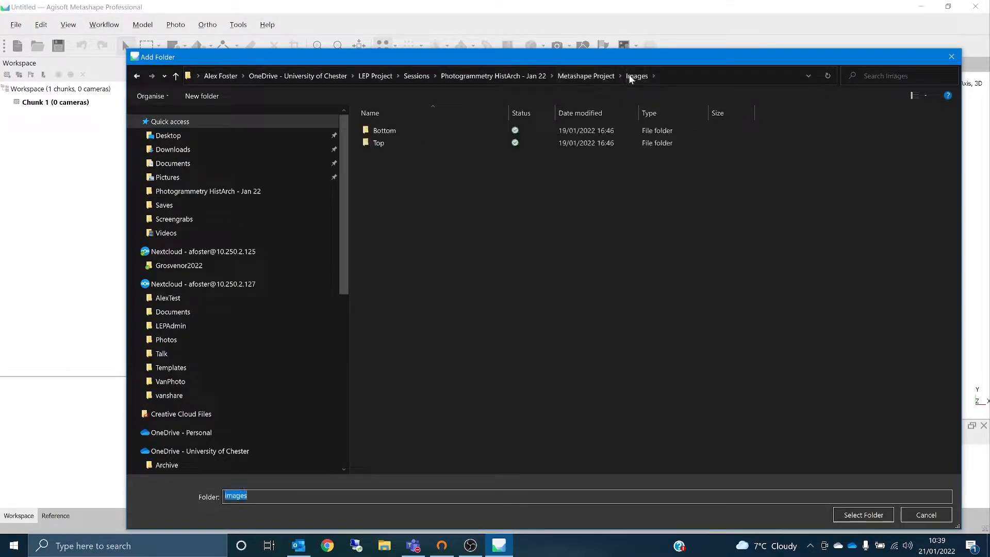
pyautogui.click(378, 144)
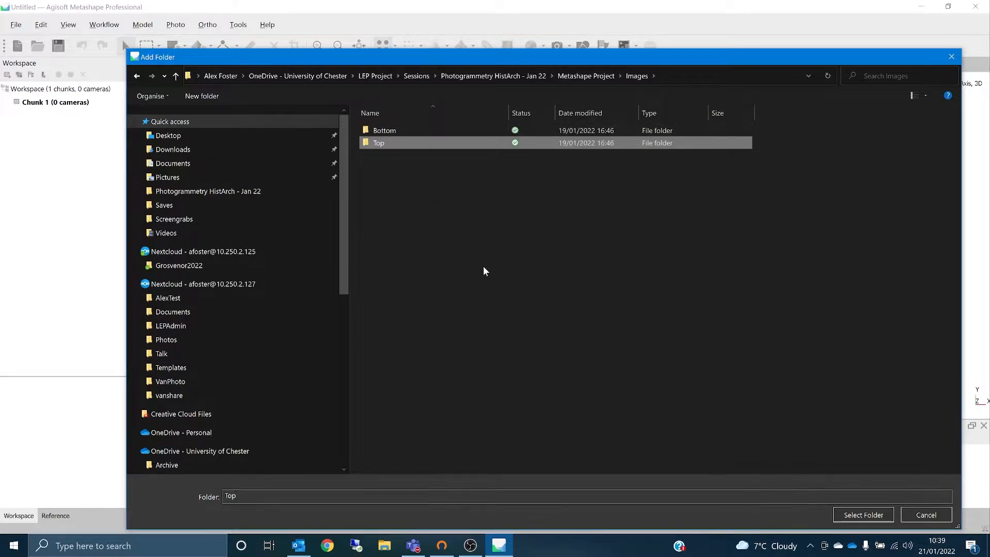
pyautogui.click(865, 518)
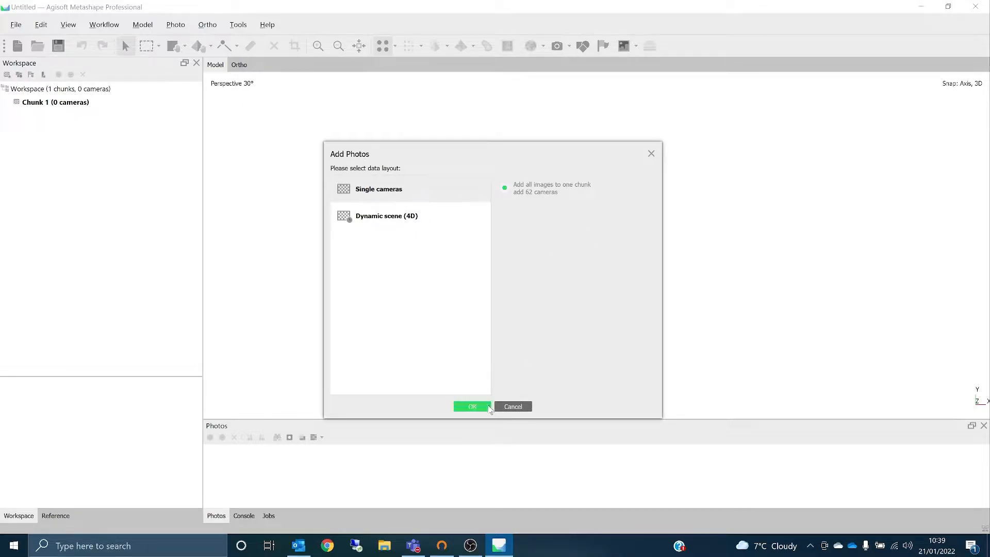
pyautogui.click(470, 406)
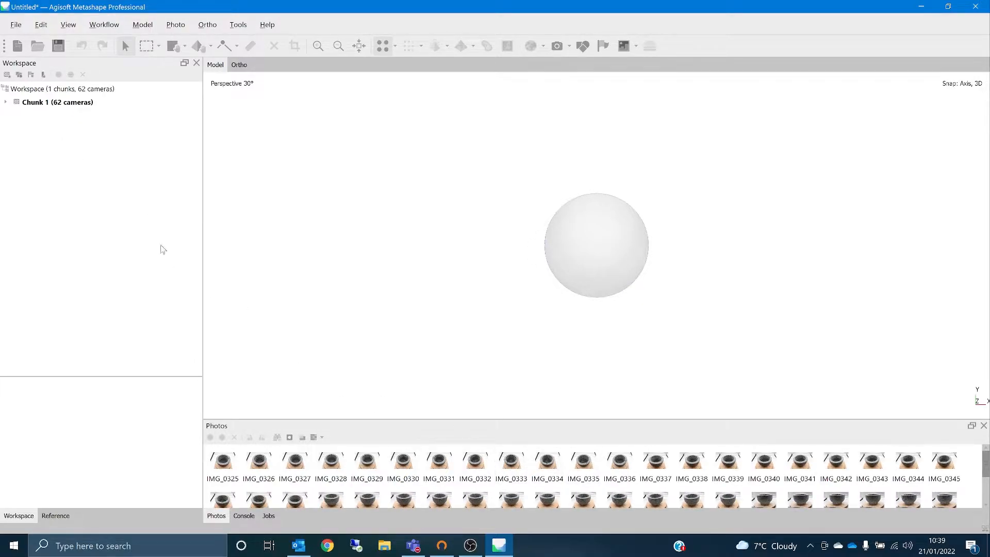
# Rename Chunk 1 as "Bowl Top".
pyautogui.rightClick(43, 103)
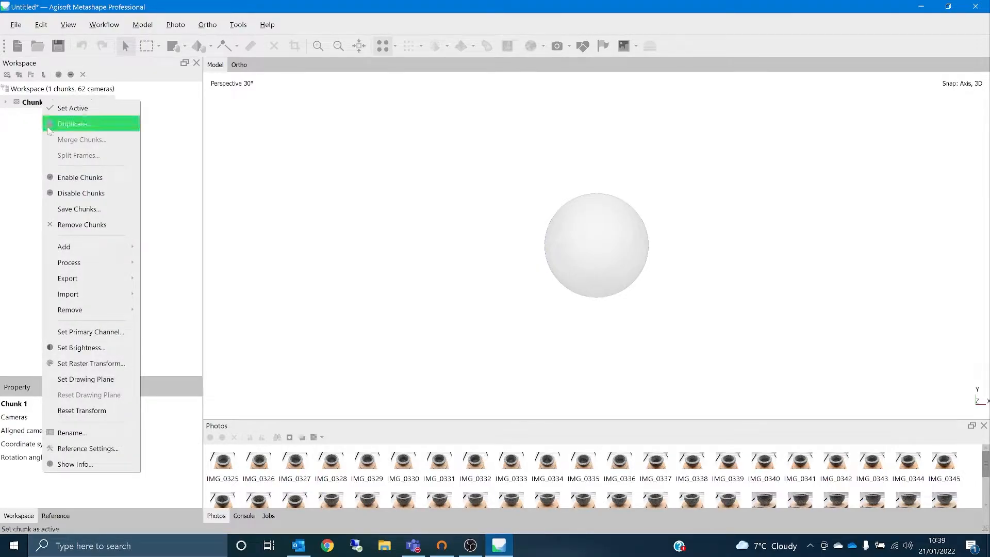
pyautogui.click(89, 433)
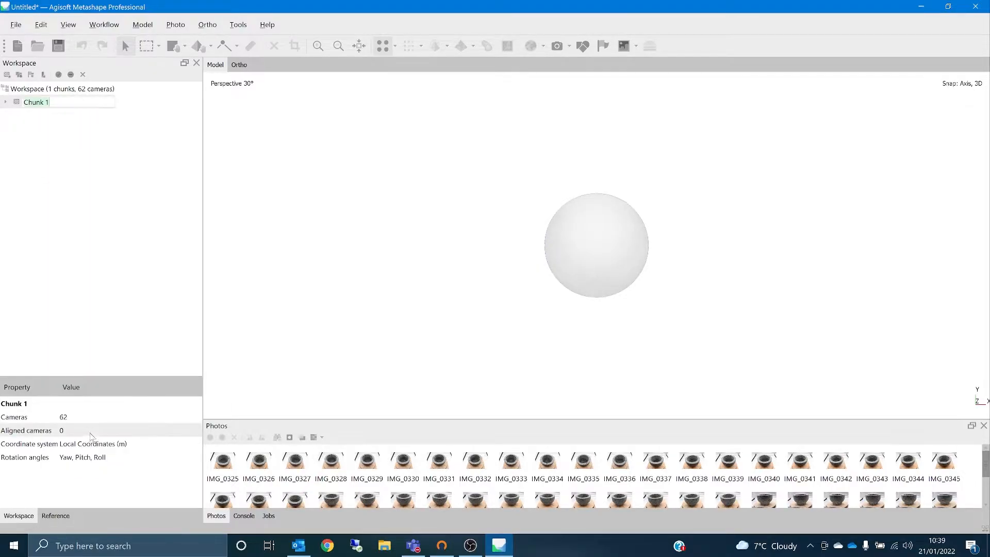
pyautogui.write('Bowl Top')
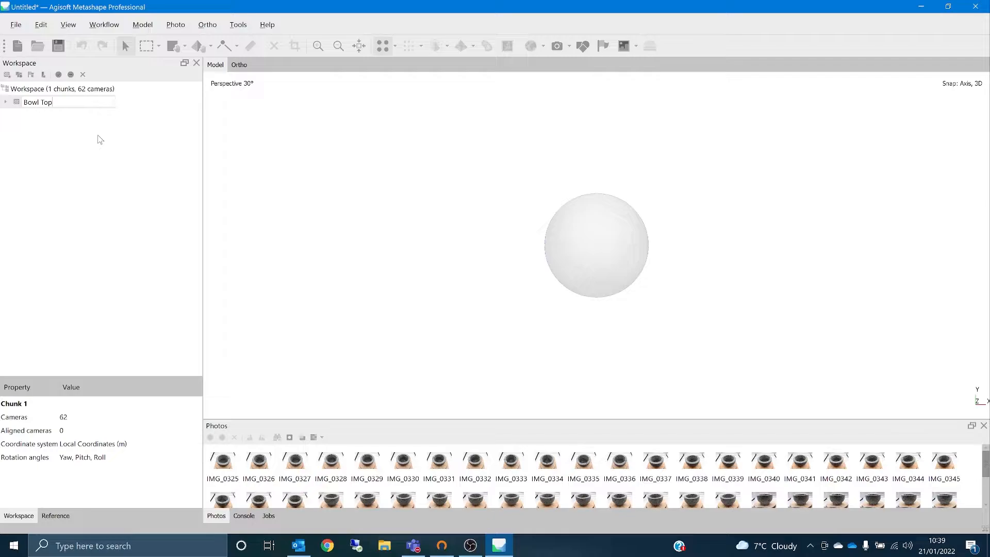
pyautogui.press('Return')
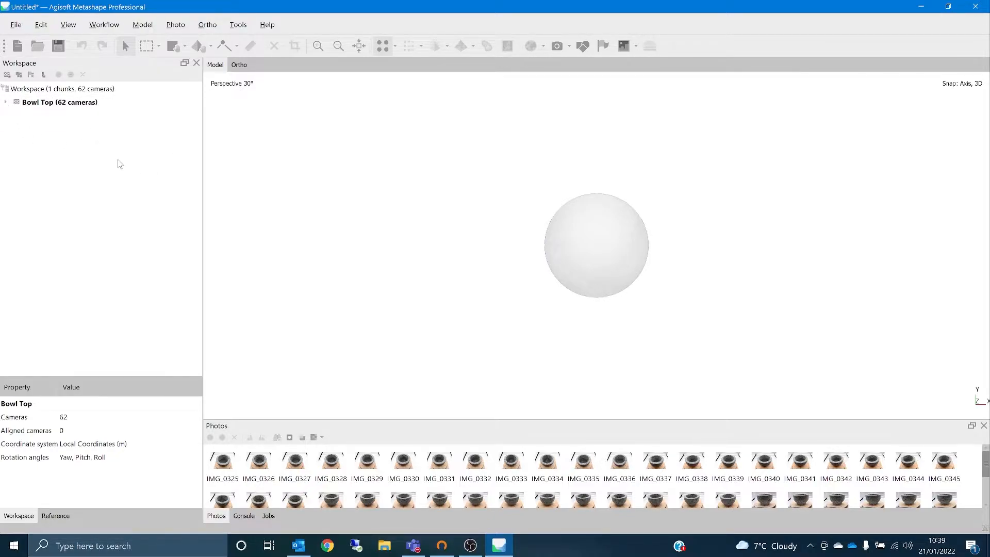
# Add a second chunk to the workspace and rename it "Bowl Bottom".
pyautogui.rightClick(48, 156)
pyautogui.click(77, 162)
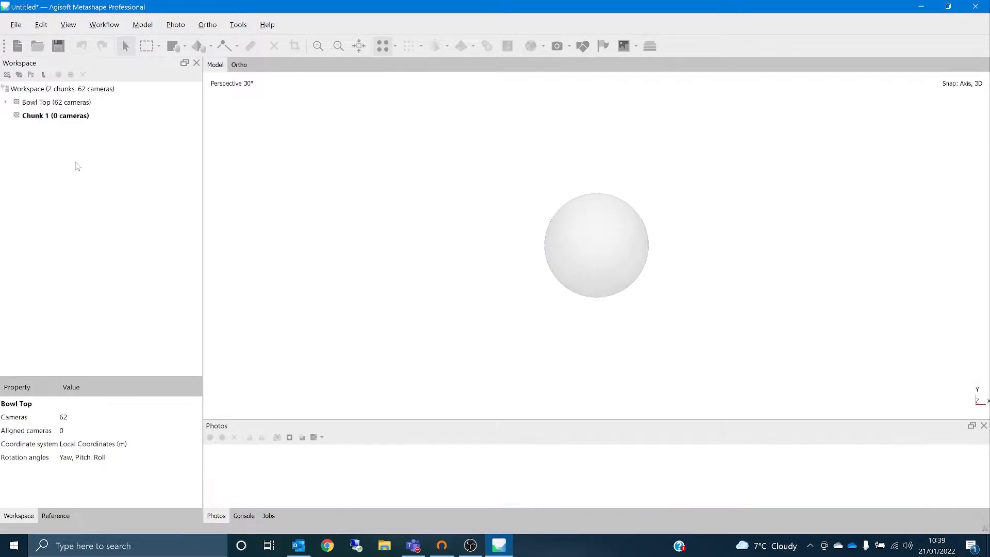
pyautogui.rightClick(59, 116)
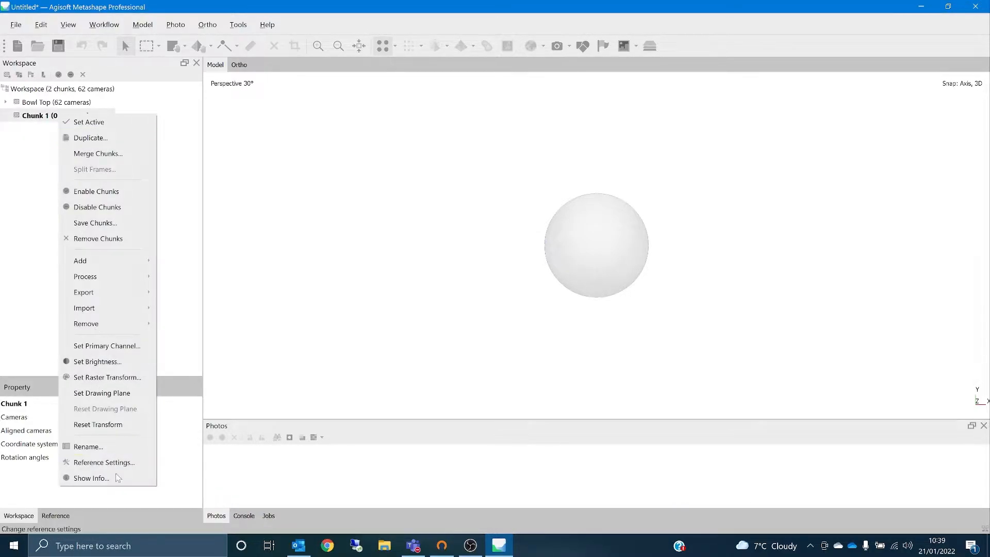
pyautogui.click(109, 446)
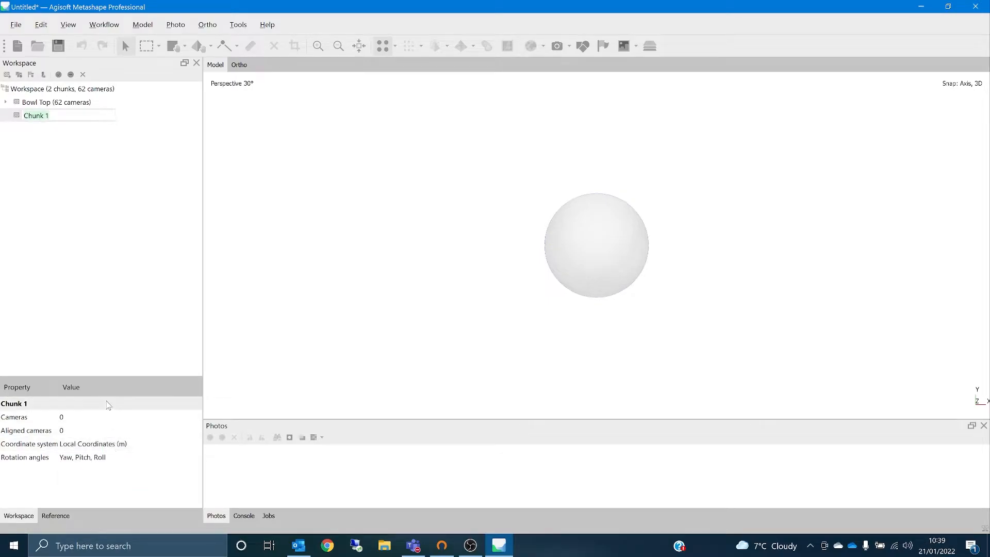
pyautogui.write('Bowl Bottom')
pyautogui.press('Return')
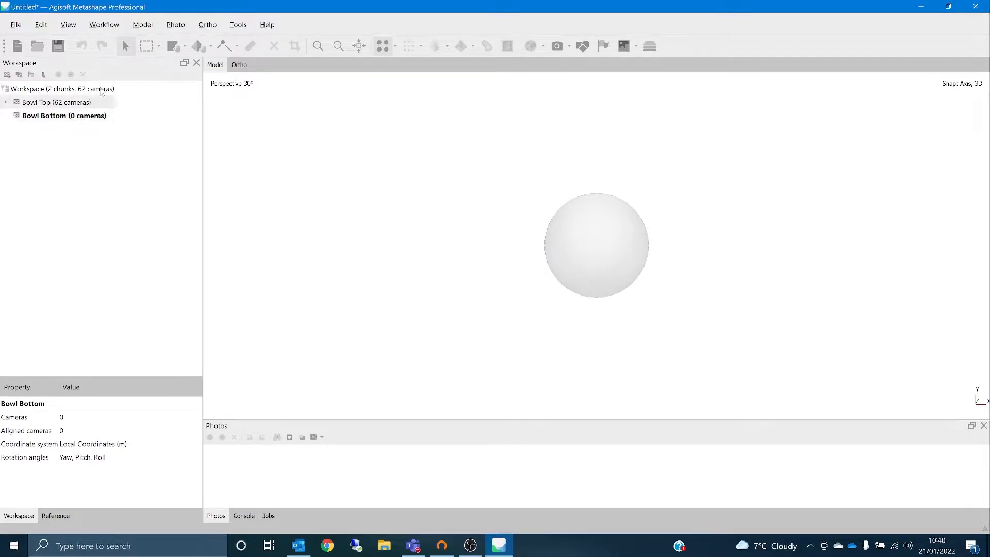
# Add the Bottom image folder from the project's Images folder to the Bowl Bottom chunk, using the Single cameras layout.
pyautogui.click(104, 25)
pyautogui.click(136, 60)
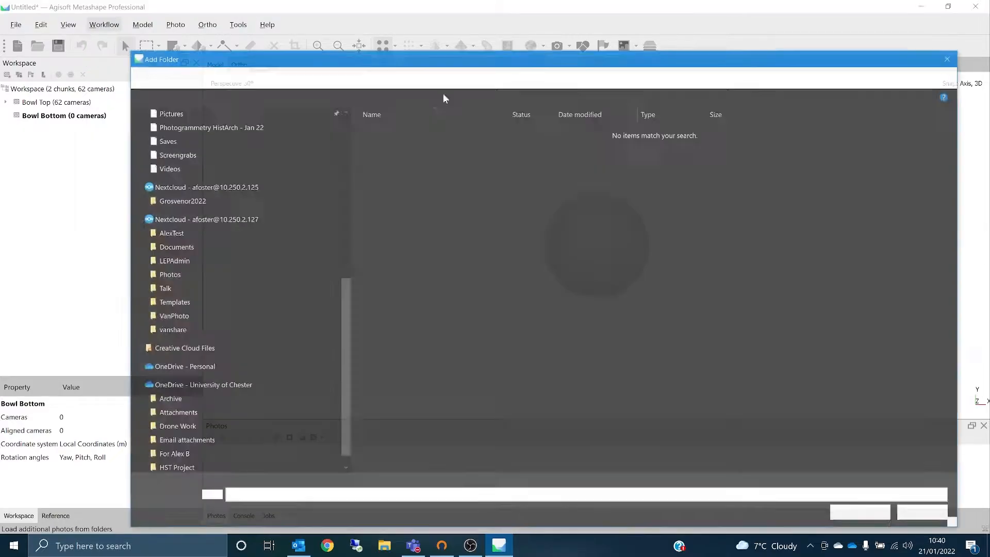
pyautogui.click(635, 76)
pyautogui.click(395, 132)
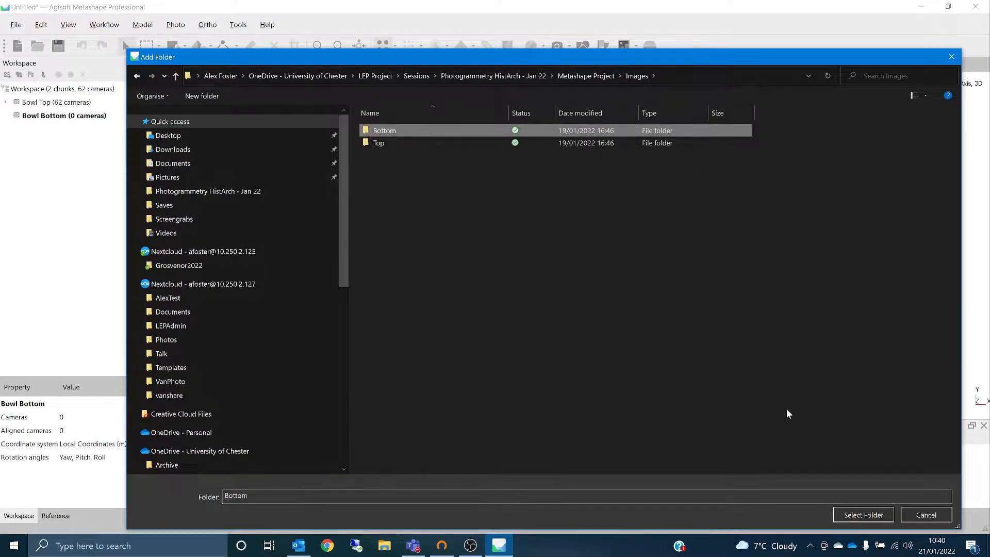
pyautogui.click(858, 515)
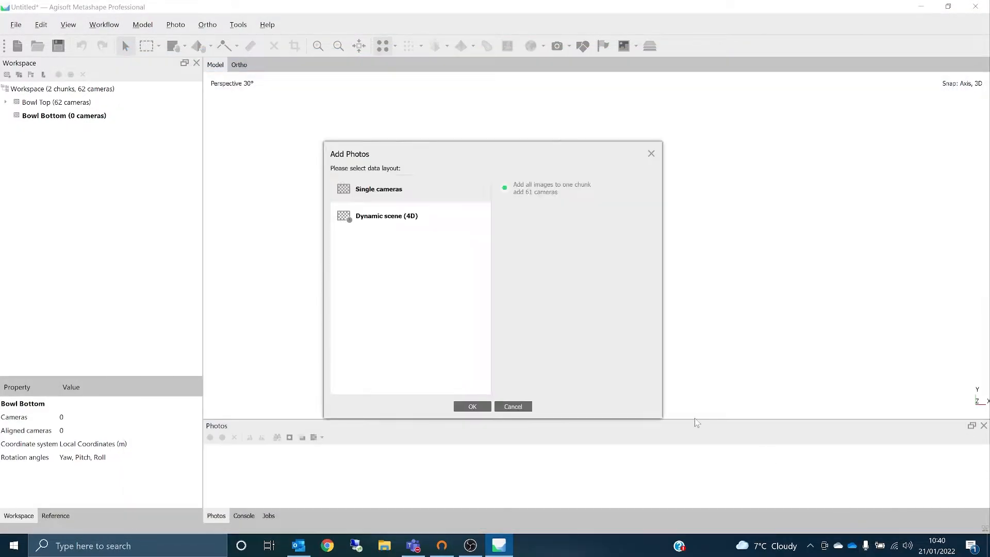
pyautogui.click(479, 406)
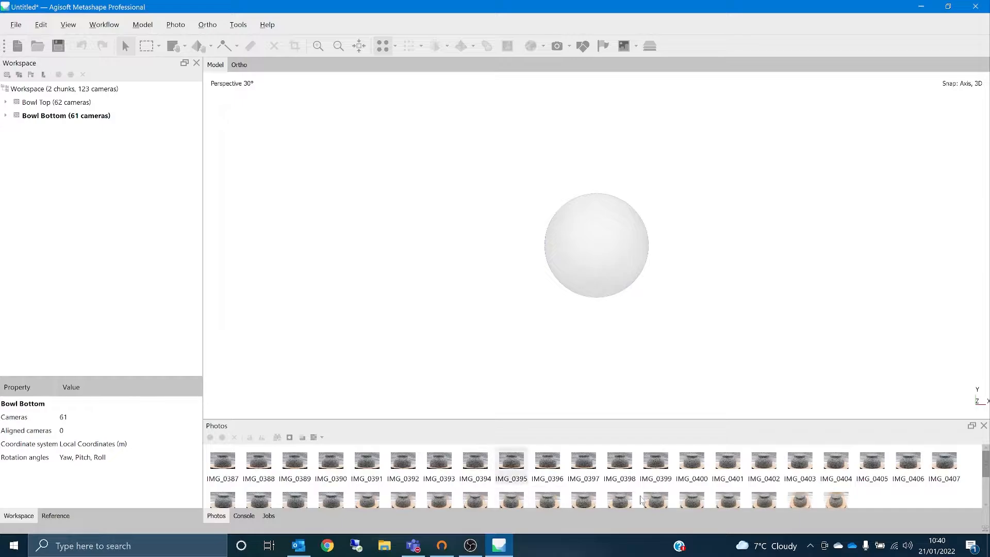
# View photo IMG_0418 of the bowl's underside, close it, and expand both chunks to see their camera groups.
pyautogui.doubleClick(590, 500)
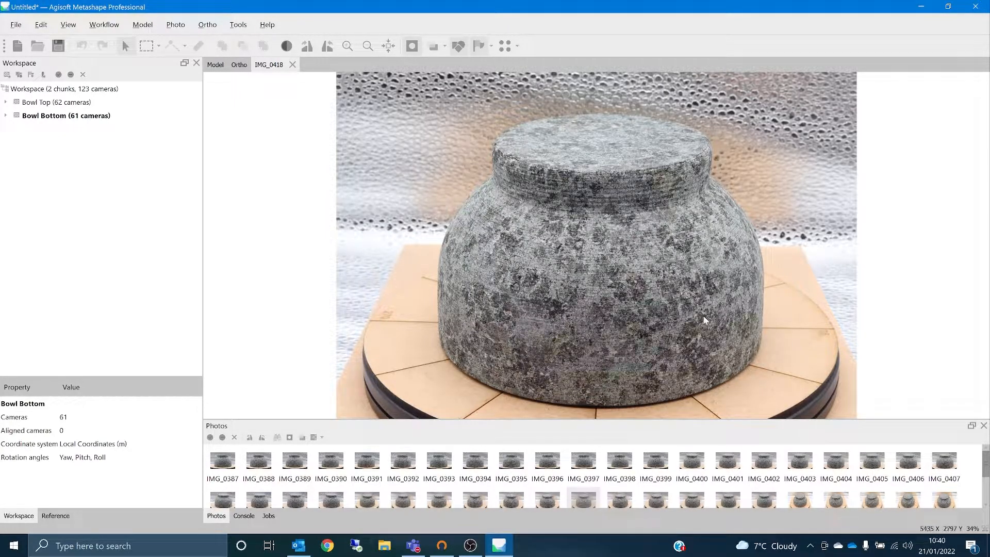
pyautogui.click(293, 64)
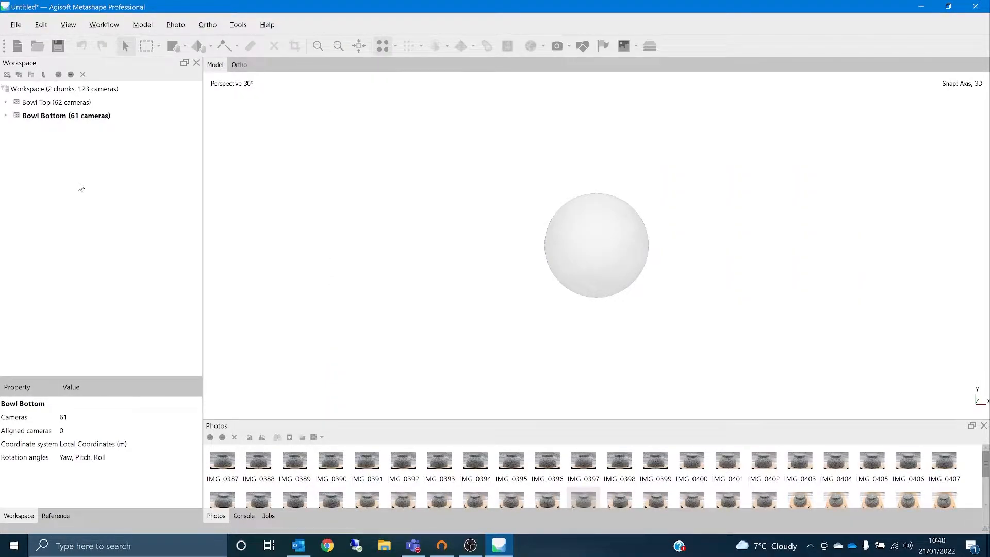
pyautogui.click(6, 116)
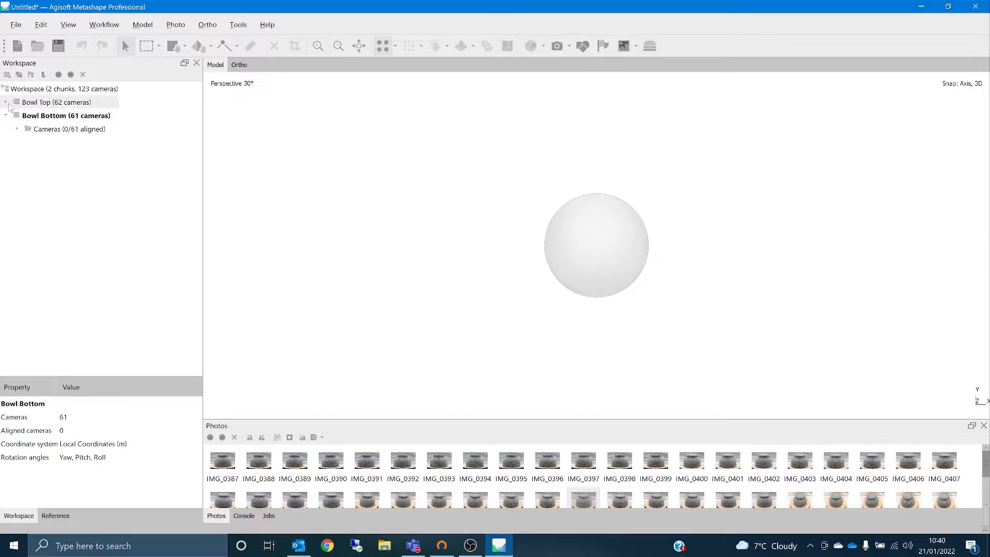
pyautogui.click(6, 102)
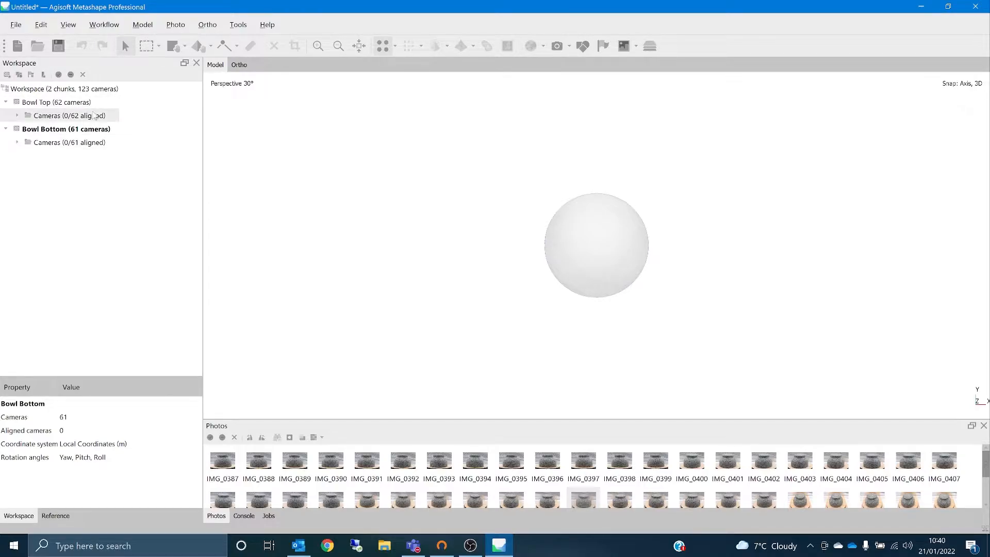
# Make Bowl Top the active chunk and align its photos at Medium accuracy with generic preselection, key point limit 40,000 and tie point limit 4,000.
pyautogui.doubleClick(74, 103)
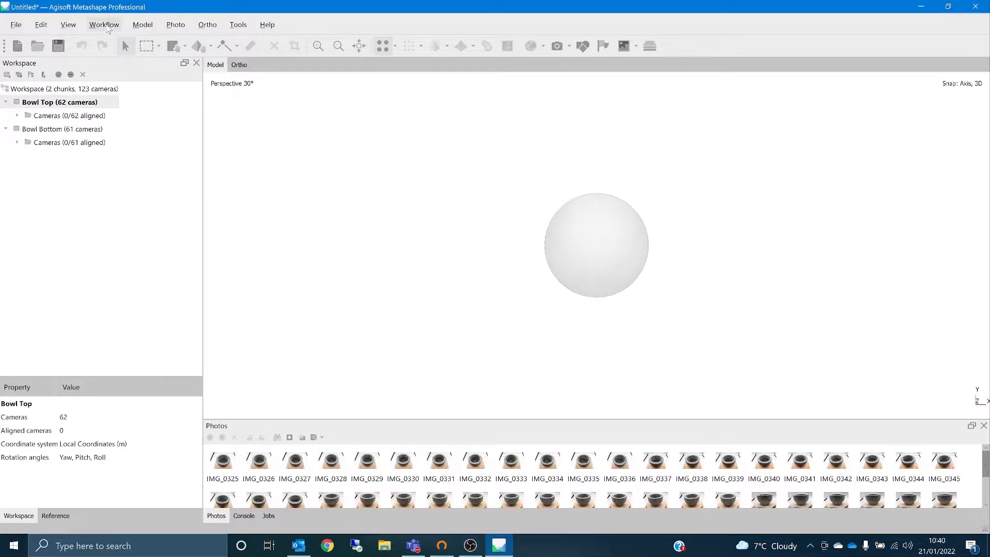
pyautogui.click(111, 25)
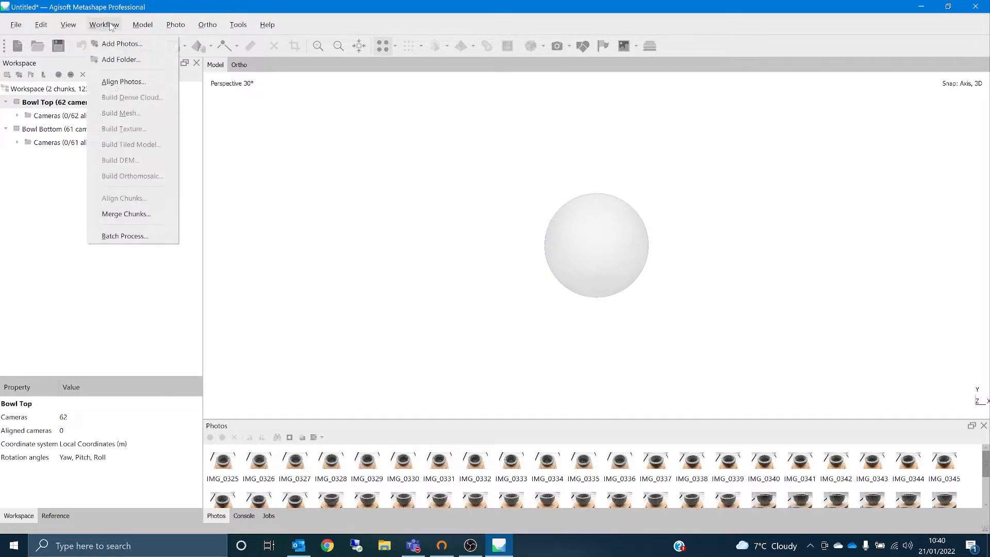
pyautogui.click(134, 83)
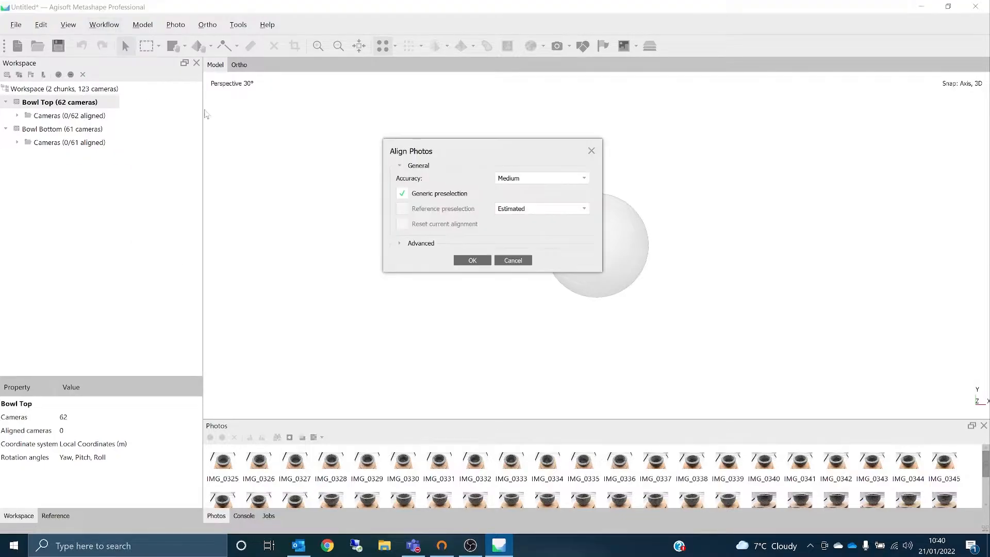
pyautogui.click(419, 244)
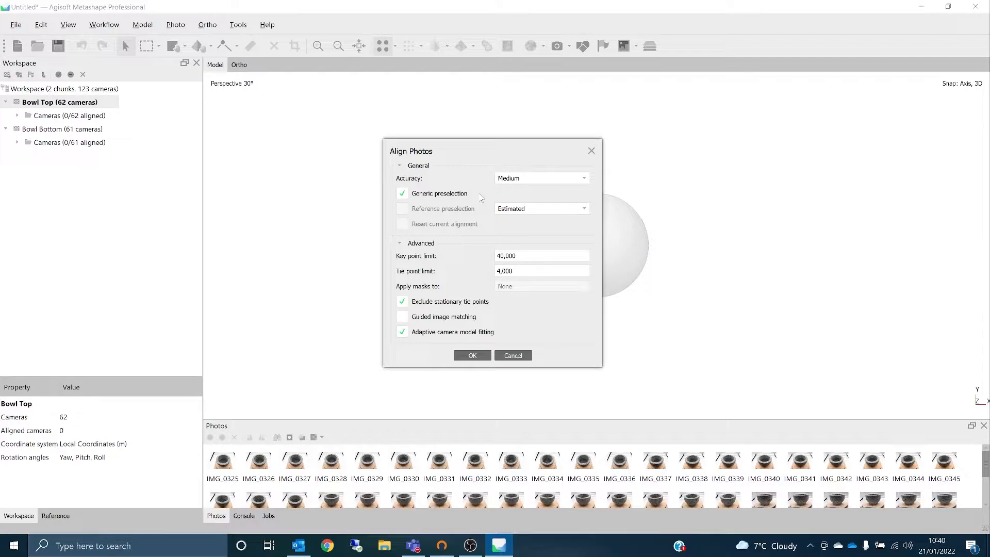
pyautogui.click(570, 179)
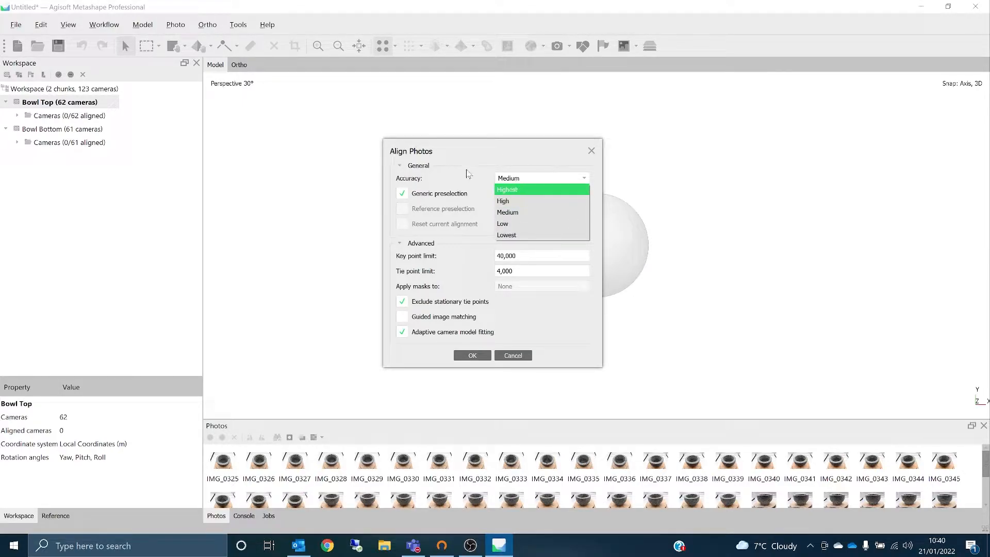
pyautogui.click(476, 178)
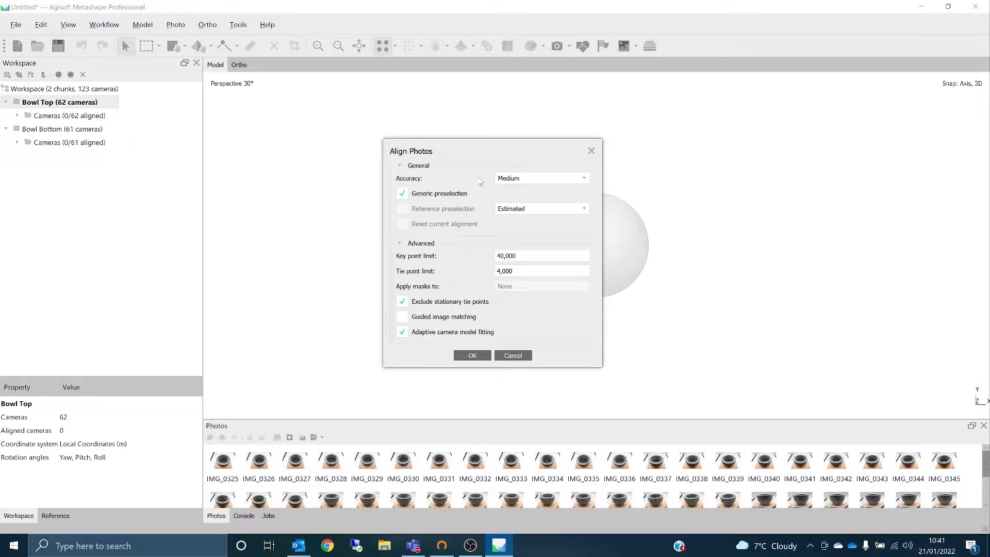
pyautogui.click(473, 356)
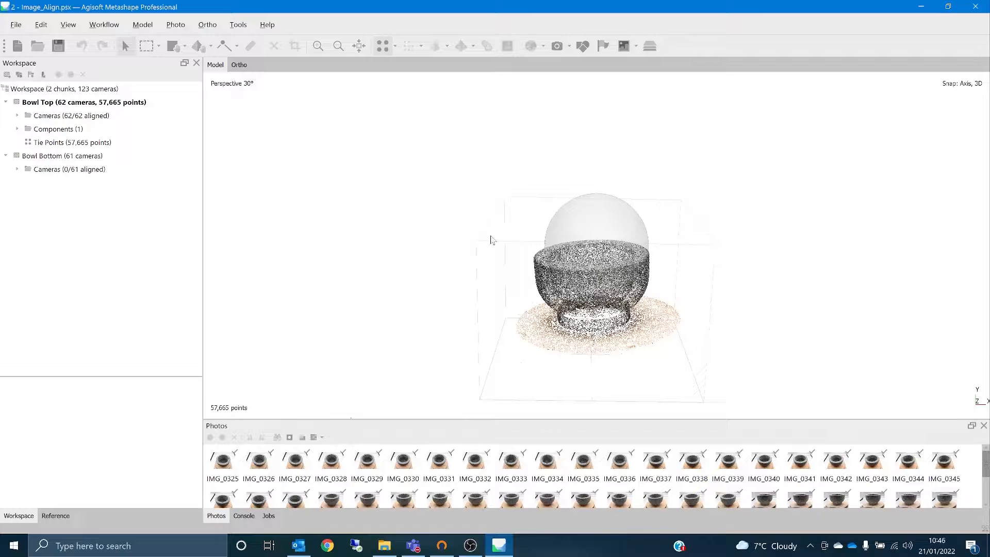
pyautogui.click(17, 26)
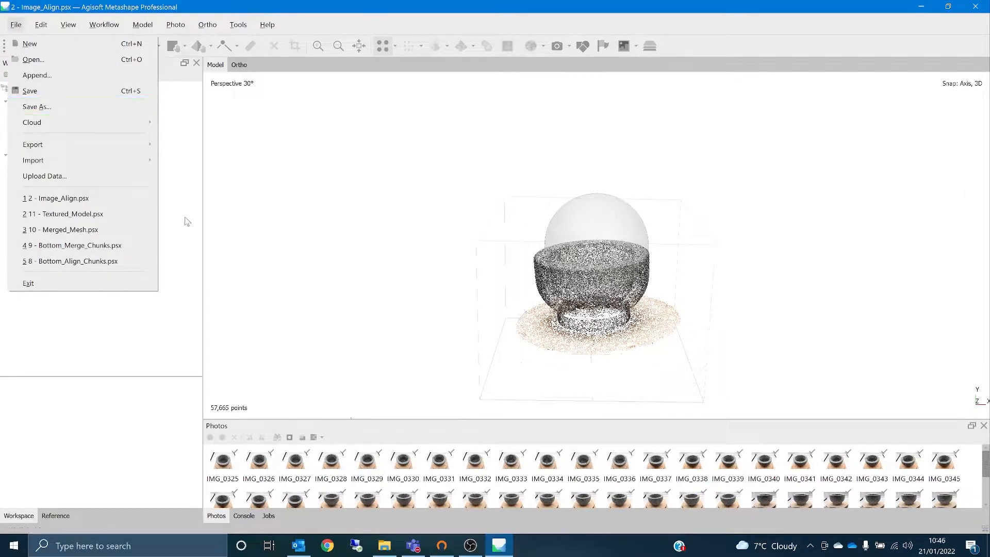
pyautogui.click(199, 248)
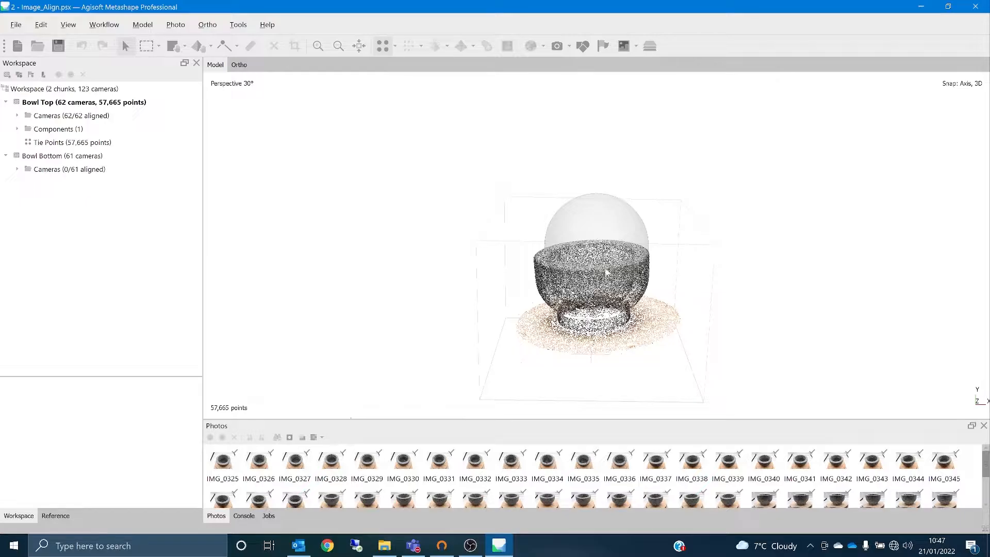
# Examine the Bowl Top tie point cloud and show the camera positions around it.
pyautogui.scroll(2, 612, 266)
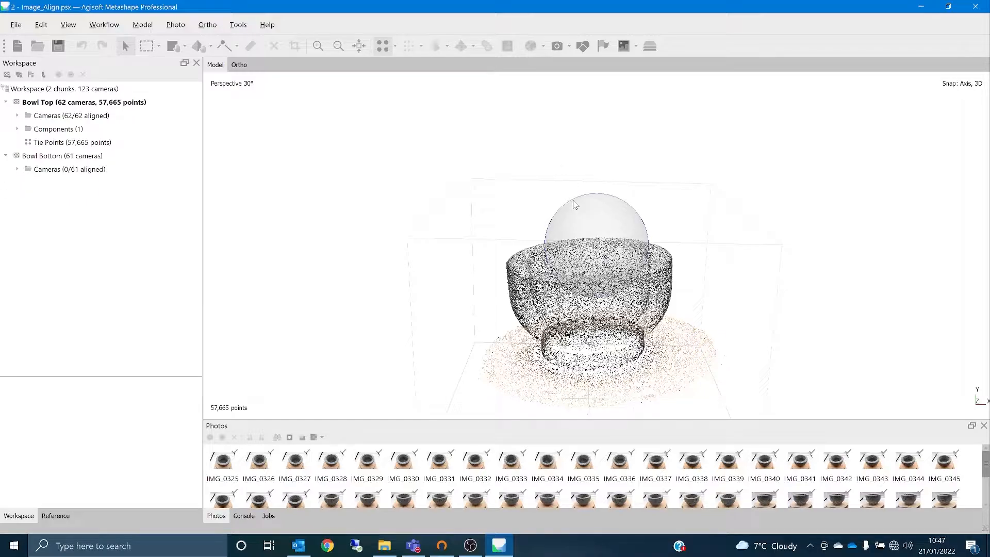
pyautogui.moveTo(596, 202)
pyautogui.mouseDown()
pyautogui.moveTo(598, 258)
pyautogui.moveTo(598, 181)
pyautogui.moveTo(626, 210)
pyautogui.moveTo(626, 244)
pyautogui.moveTo(605, 245)
pyautogui.moveTo(597, 199)
pyautogui.mouseUp()
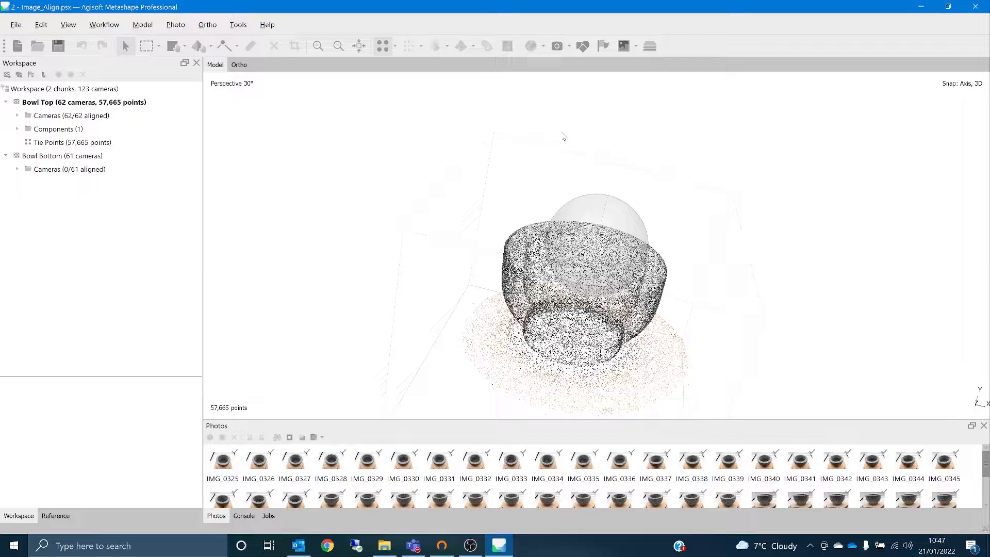
pyautogui.click(556, 51)
pyautogui.scroll(-8, 572, 201)
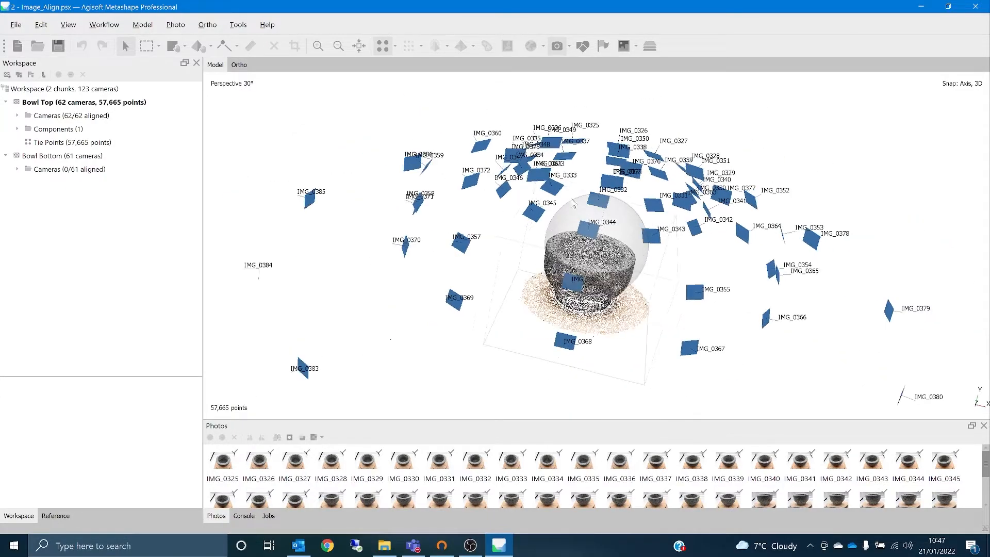
pyautogui.scroll(-2, 571, 200)
pyautogui.moveTo(614, 344); pyautogui.dragTo(613, 250)
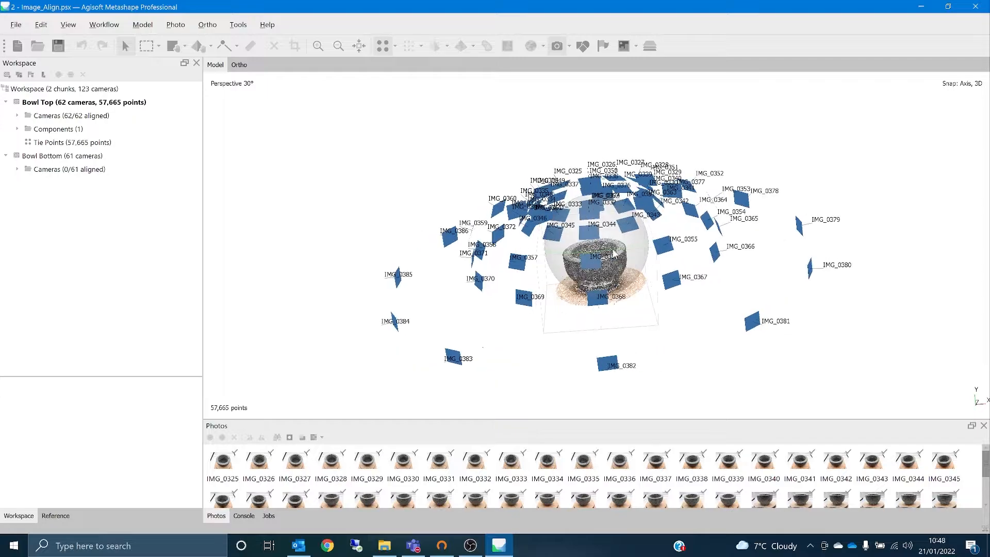
# Inspect the camera positions around the Bowl Top tie points and hide the cameras.
pyautogui.moveTo(618, 196)
pyautogui.mouseDown()
pyautogui.moveTo(630, 207)
pyautogui.moveTo(621, 202)
pyautogui.mouseUp()
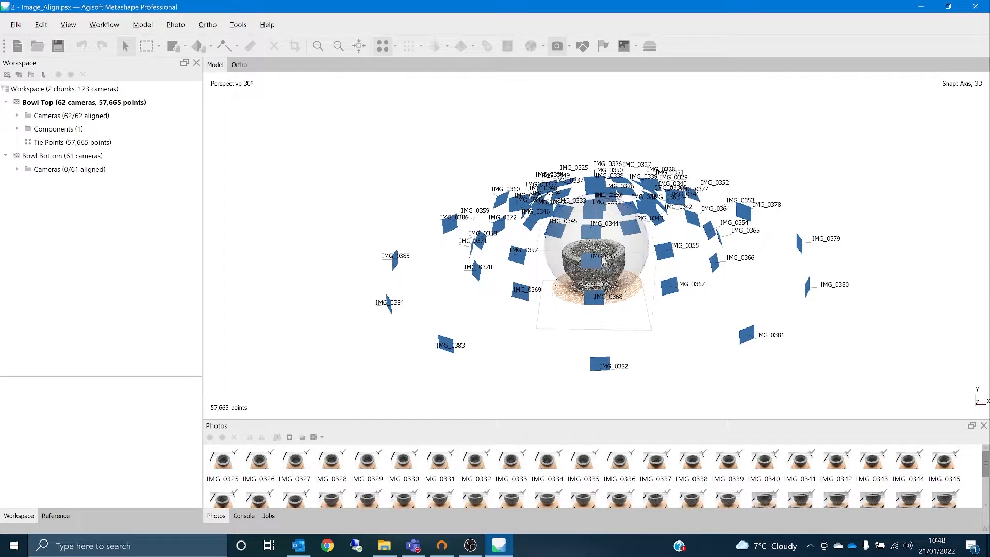
pyautogui.scroll(3, 600, 263)
pyautogui.scroll(3, 600, 268)
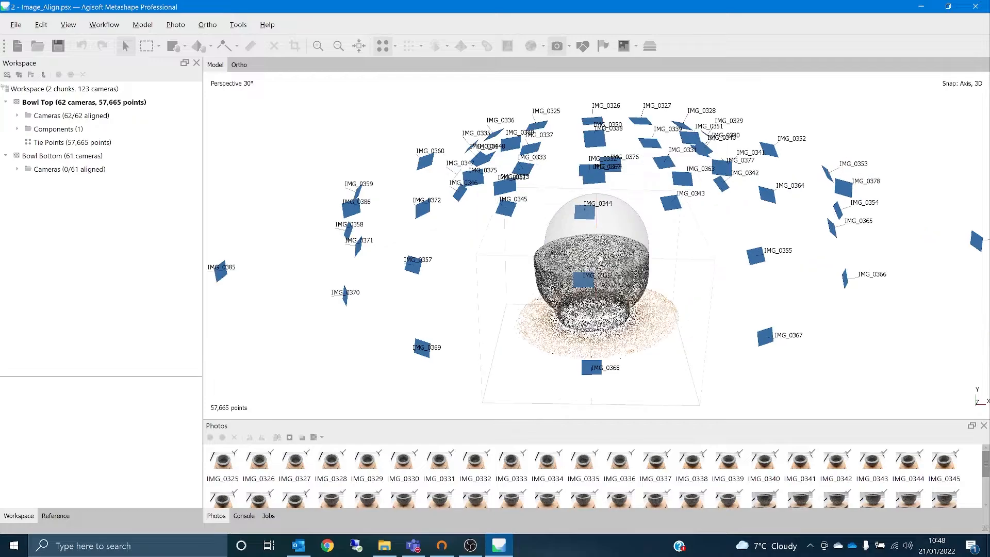
pyautogui.click(557, 46)
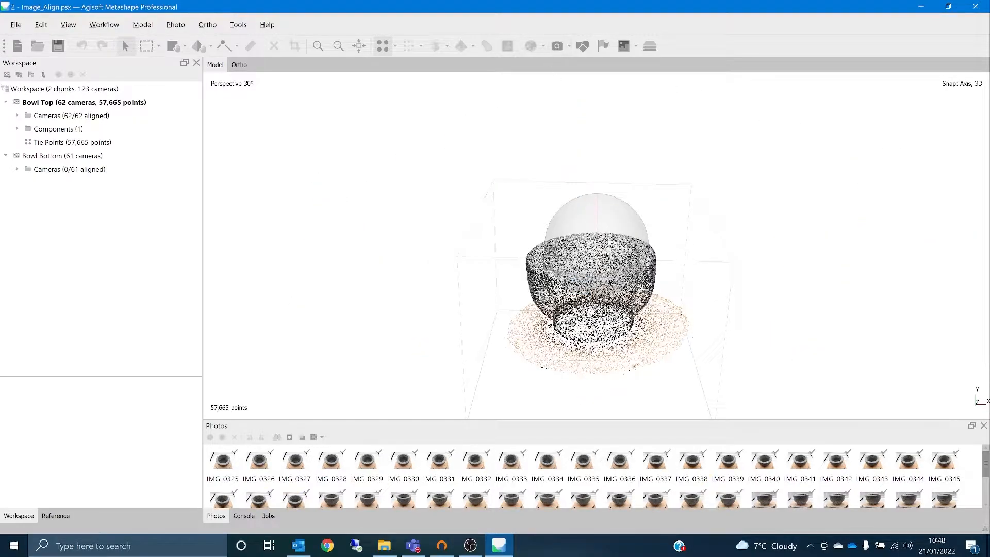
# Build the Bowl Top dense cloud at Medium quality with Mild depth filtering, calculating point colors and point confidence.
pyautogui.click(94, 26)
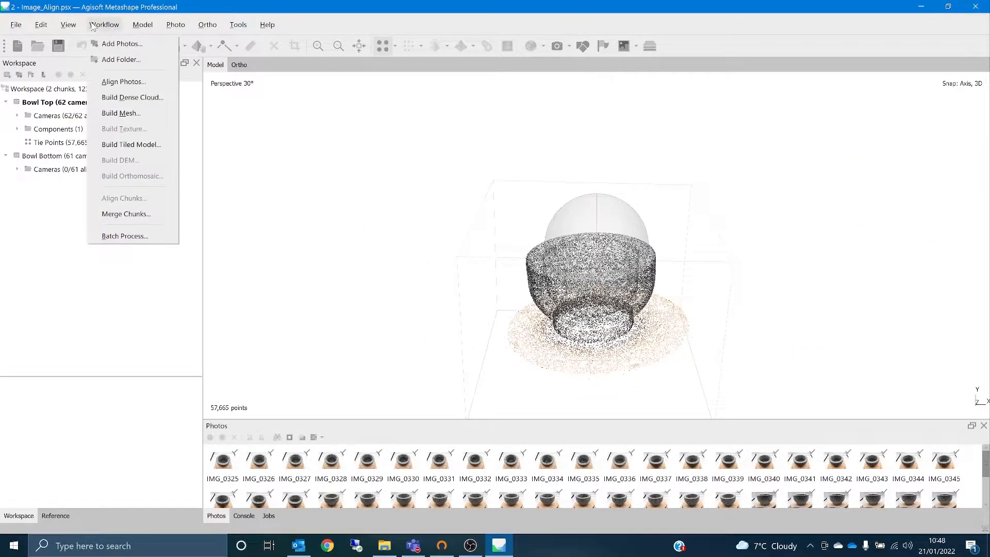
pyautogui.click(132, 98)
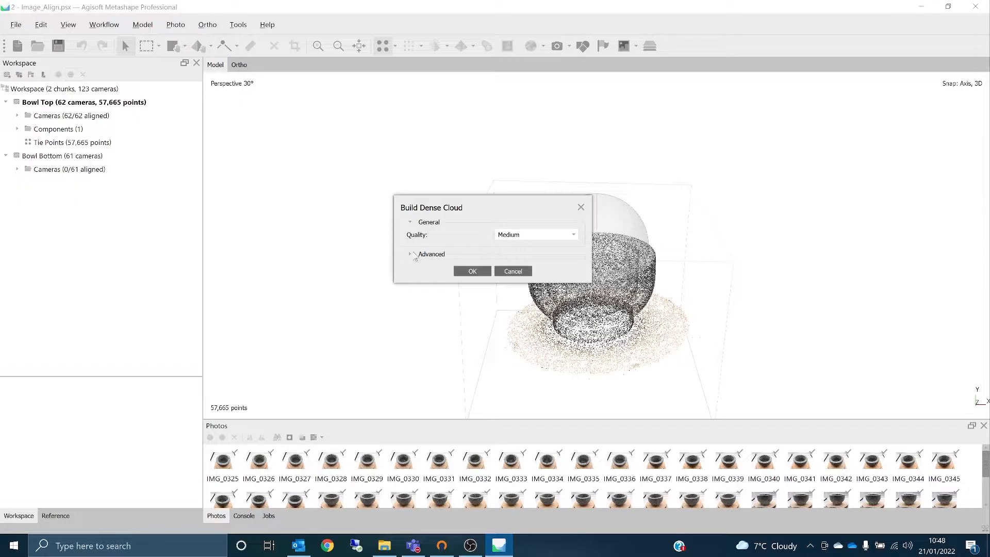
pyautogui.click(415, 254)
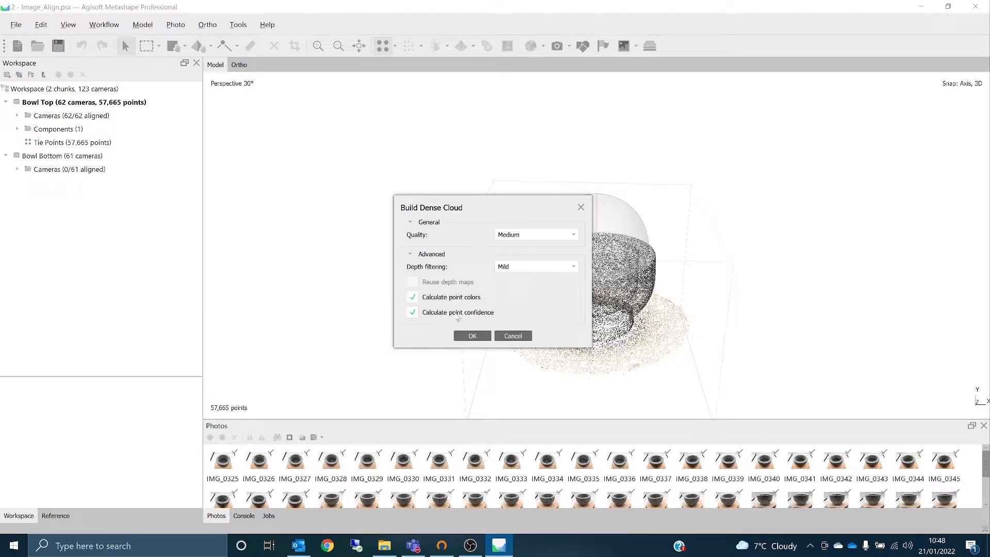
pyautogui.click(484, 338)
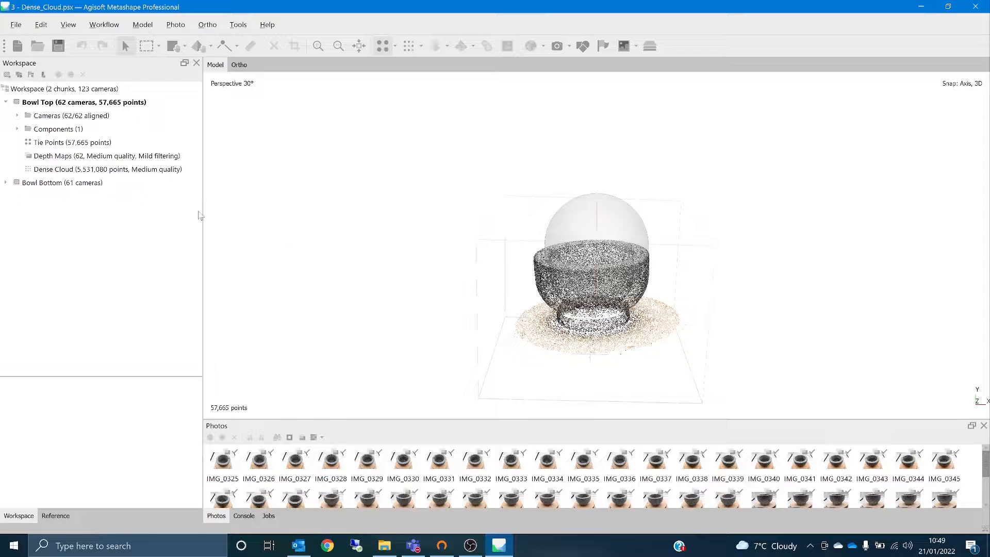
# Display the Bowl Top dense cloud and examine the bowl's rim, interior and surrounding stray points up close.
pyautogui.click(103, 174)
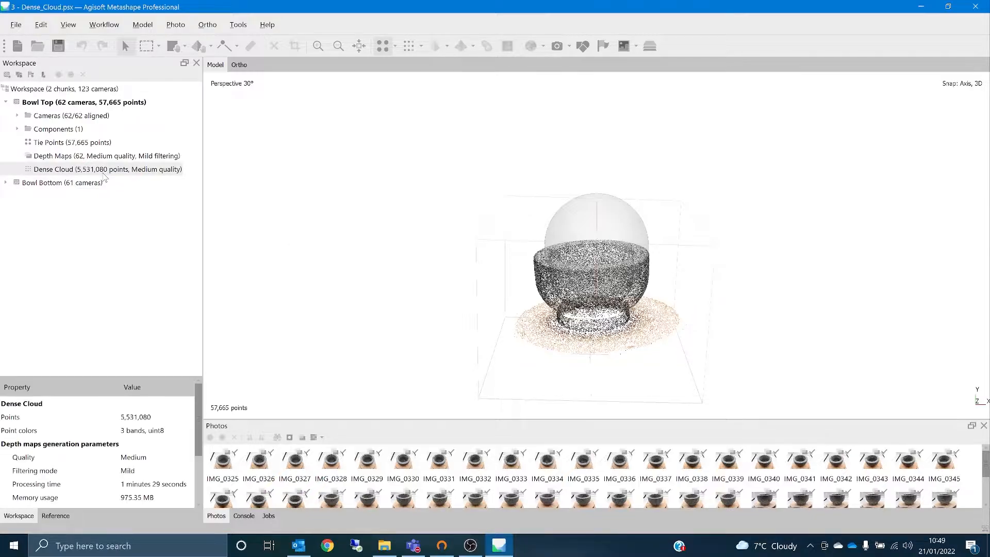
pyautogui.doubleClick(103, 174)
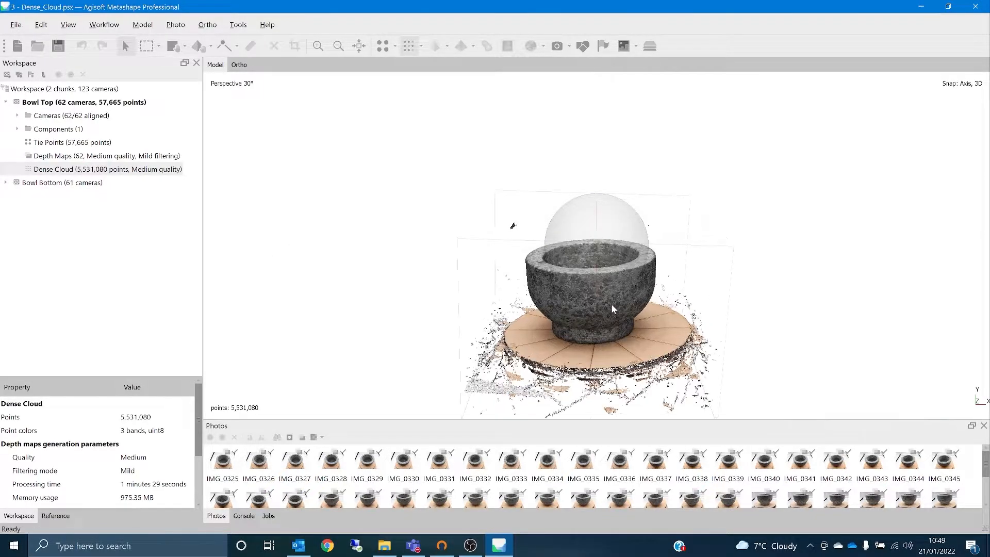
pyautogui.scroll(5, 612, 309)
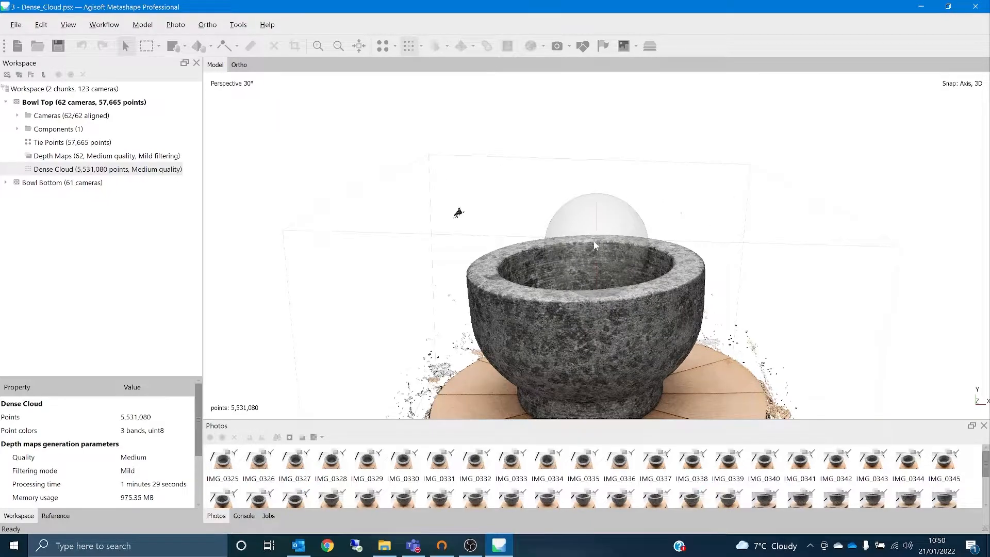
pyautogui.moveTo(599, 240)
pyautogui.mouseDown()
pyautogui.moveTo(588, 319)
pyautogui.moveTo(605, 238)
pyautogui.mouseUp()
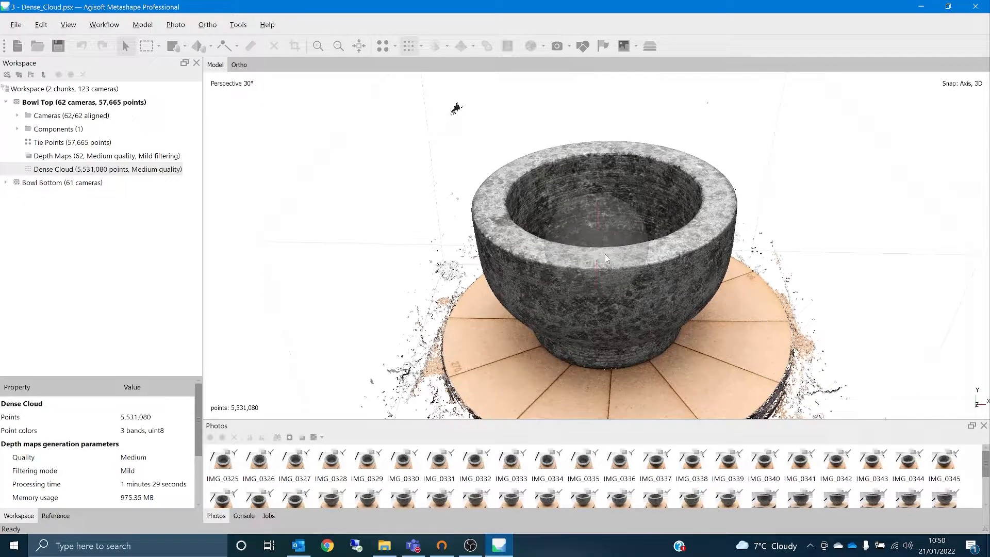
pyautogui.scroll(10, 599, 272)
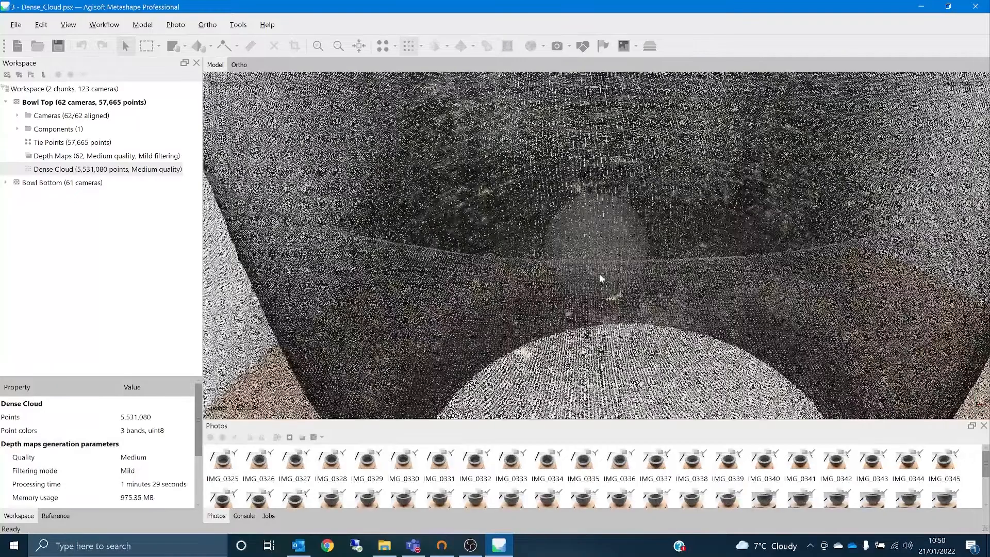
pyautogui.scroll(-10, 595, 277)
pyautogui.scroll(-4, 593, 277)
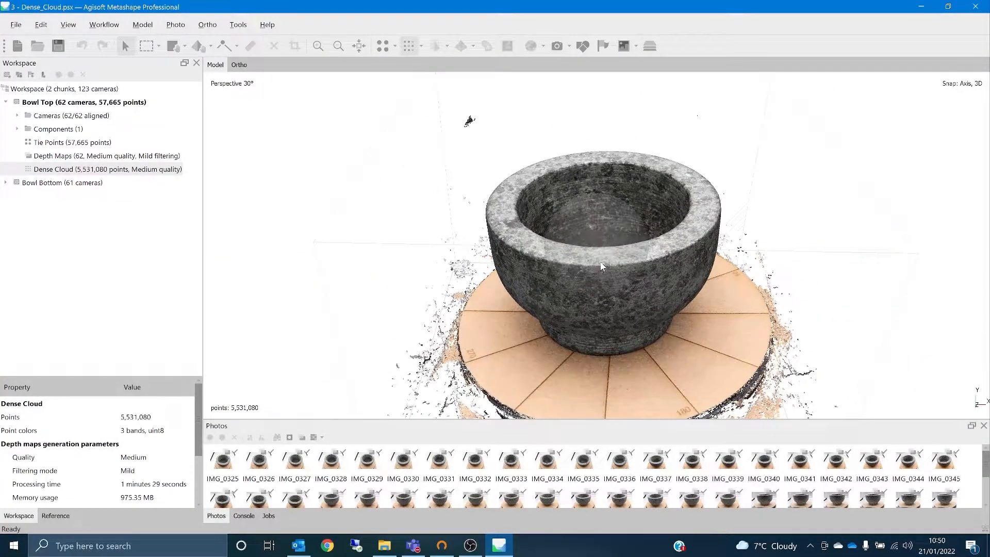
pyautogui.moveTo(600, 263)
pyautogui.mouseDown()
pyautogui.moveTo(618, 261)
pyautogui.moveTo(602, 258)
pyautogui.mouseUp()
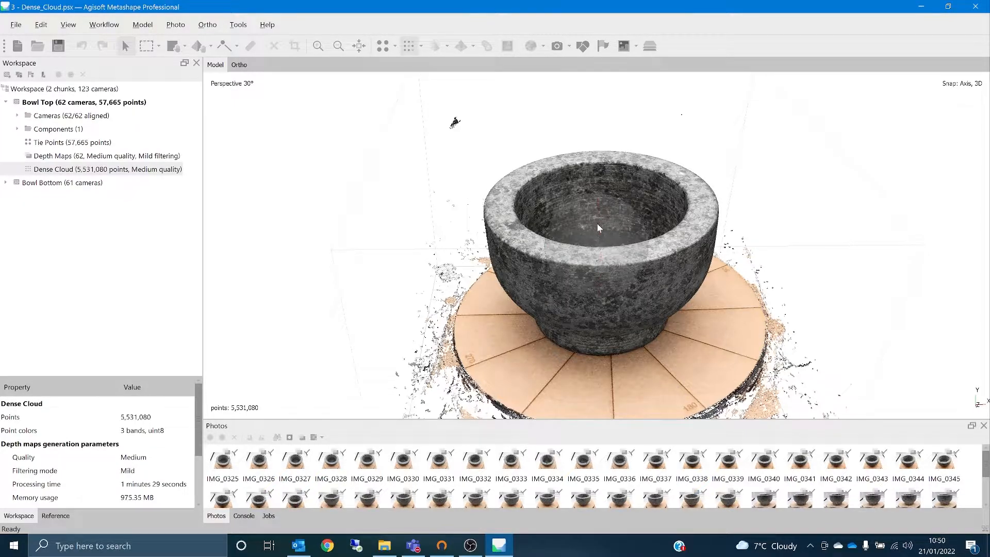
# Crop the dense cloud to a circular selection just outside the bowl's rim, made looking straight down into the bowl.
pyautogui.click(124, 47)
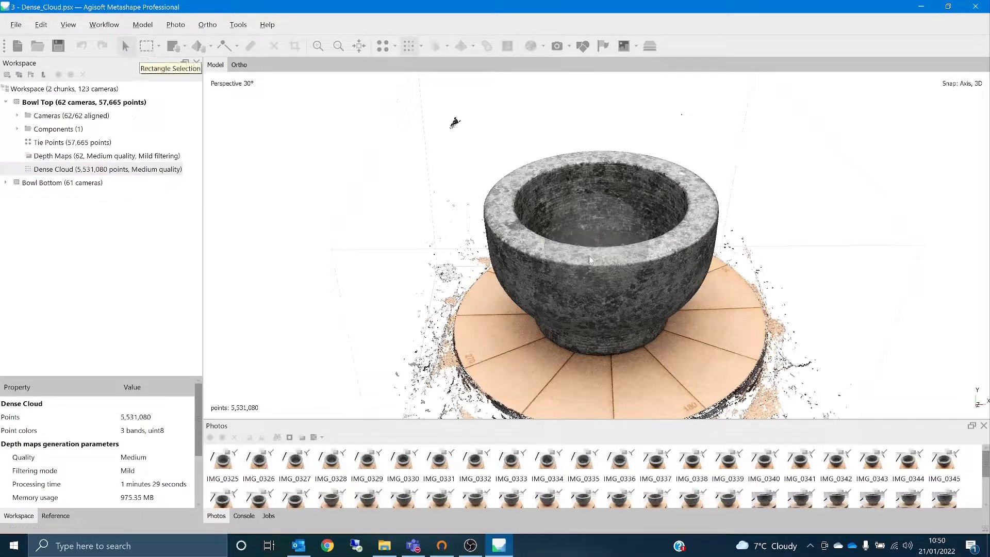
pyautogui.moveTo(599, 215); pyautogui.dragTo(598, 267)
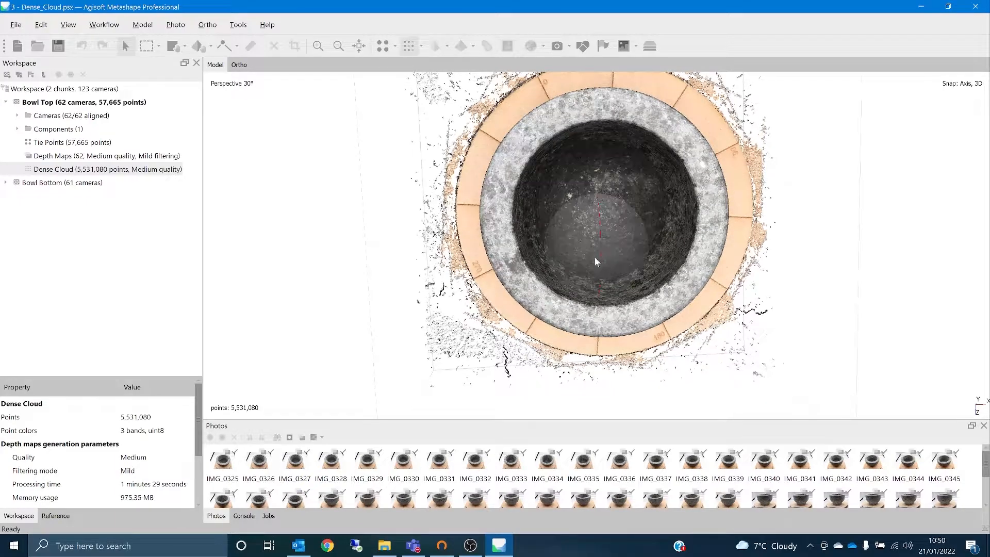
pyautogui.scroll(-1, 593, 256)
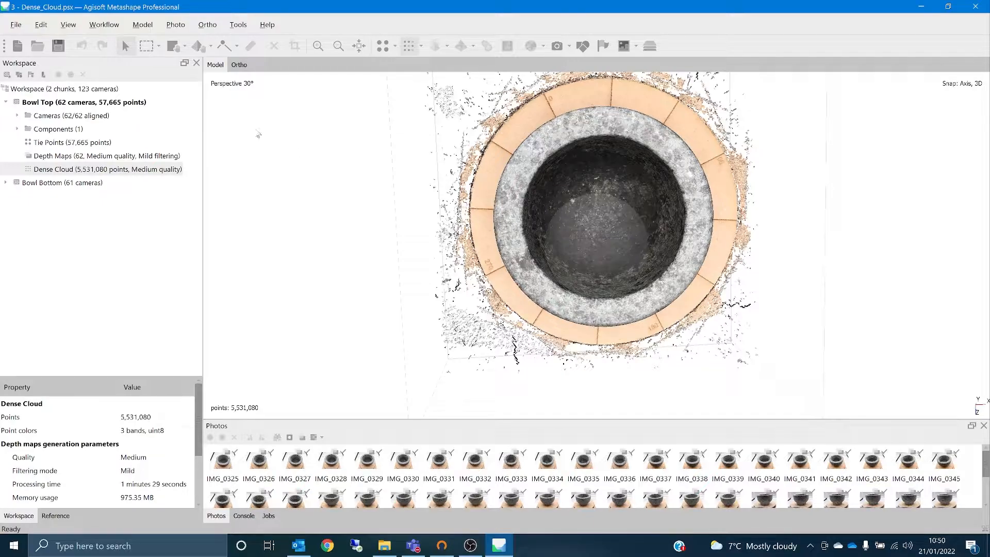
pyautogui.click(160, 50)
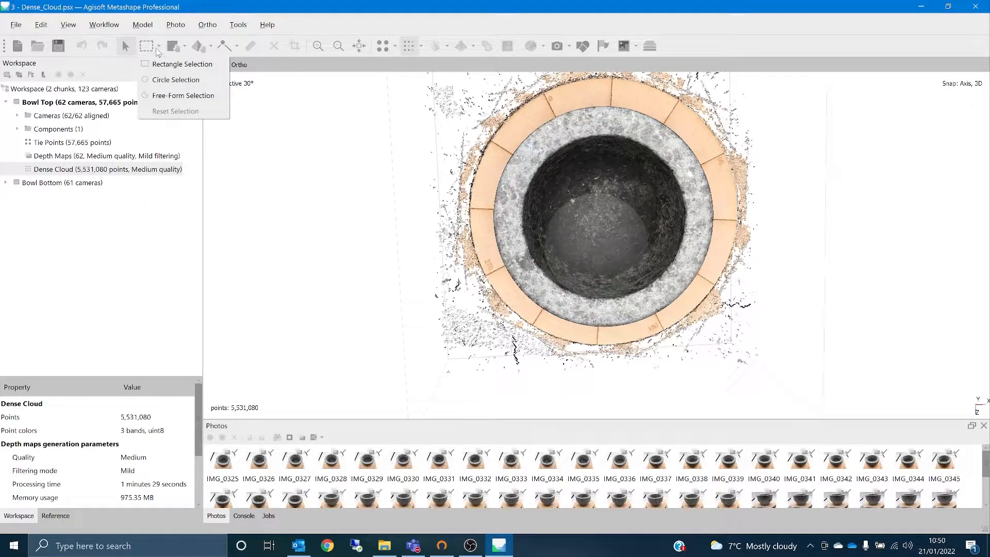
pyautogui.click(173, 79)
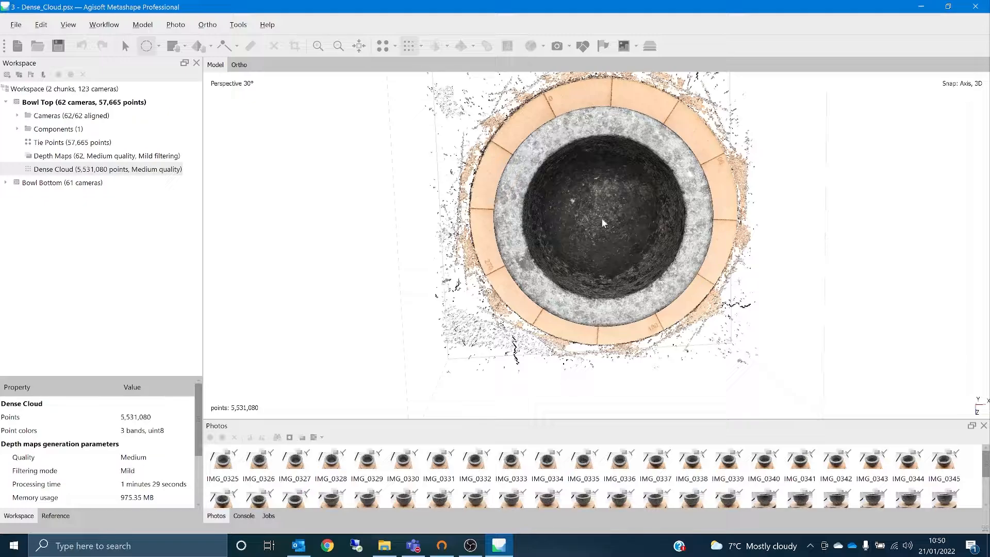
pyautogui.moveTo(618, 241); pyautogui.dragTo(702, 282)
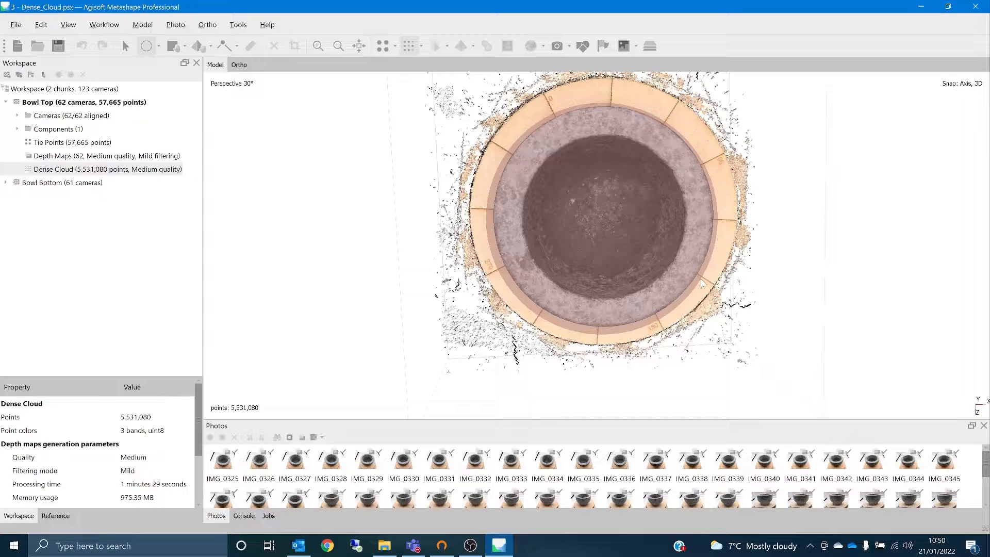
pyautogui.moveTo(701, 283); pyautogui.dragTo(701, 279)
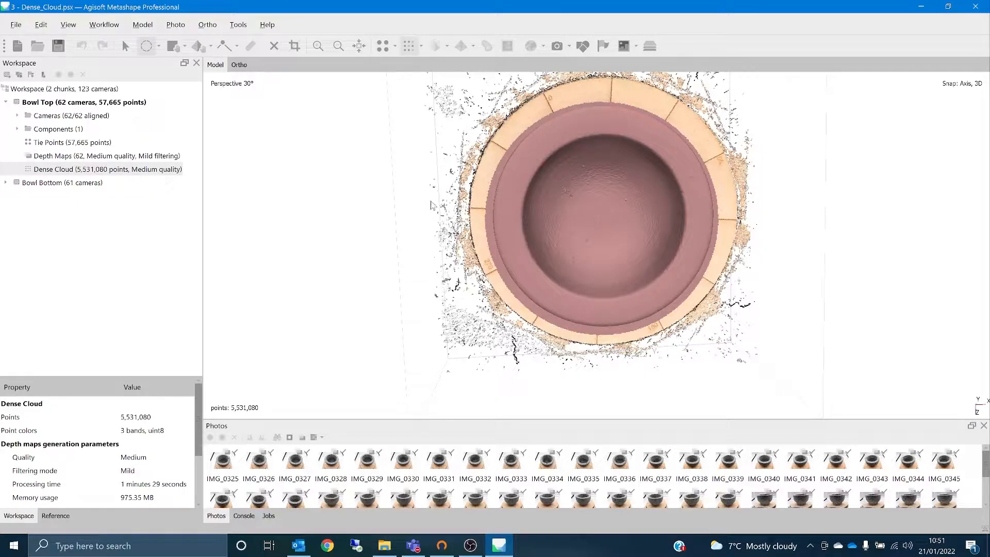
pyautogui.click(295, 47)
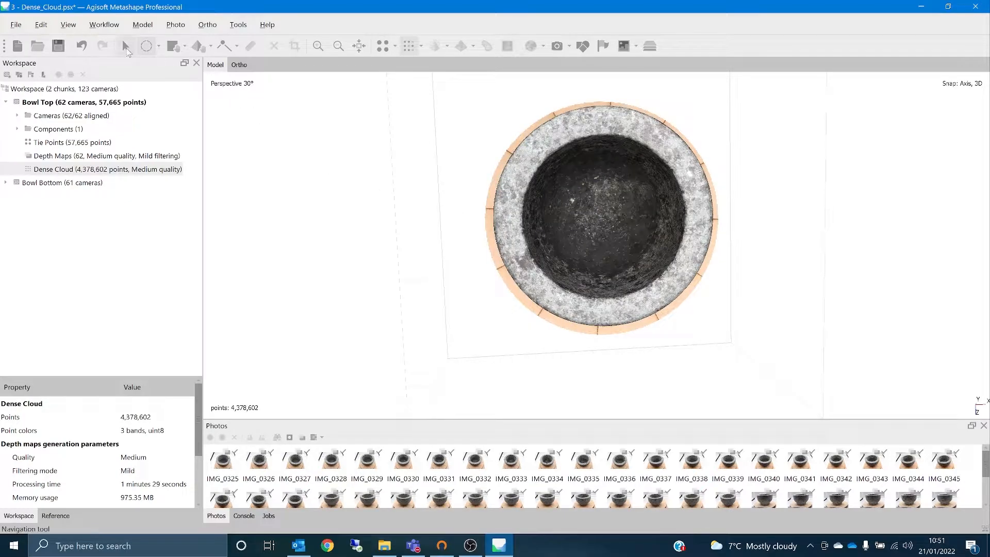
# Delete the turntable surface and stray points beneath the bowl using a rectangular selection in side view, and check the cleaned dense cloud.
pyautogui.click(127, 48)
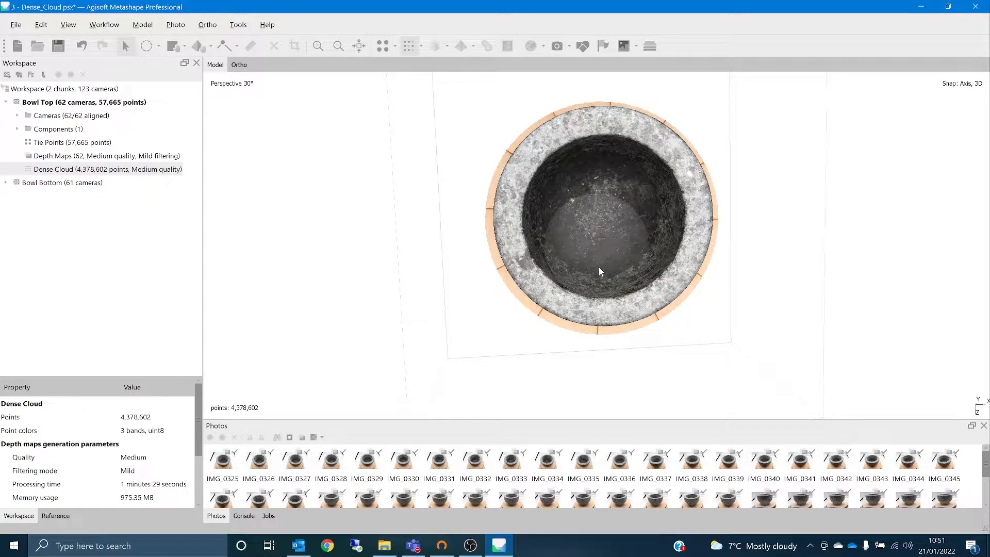
pyautogui.moveTo(603, 264); pyautogui.dragTo(599, 260)
pyautogui.moveTo(607, 240); pyautogui.dragTo(611, 165)
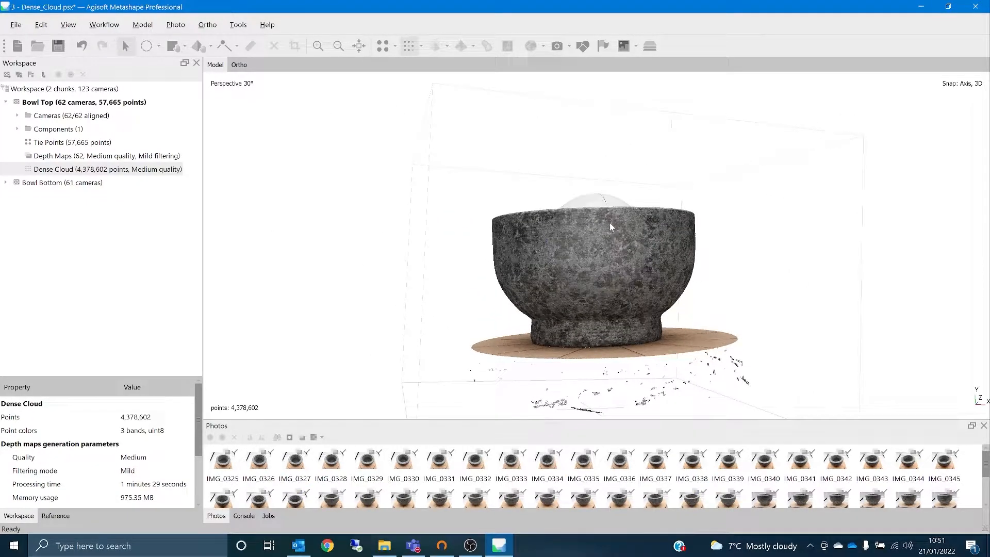
pyautogui.moveTo(610, 225)
pyautogui.mouseDown()
pyautogui.moveTo(622, 200)
pyautogui.moveTo(610, 232)
pyautogui.mouseUp()
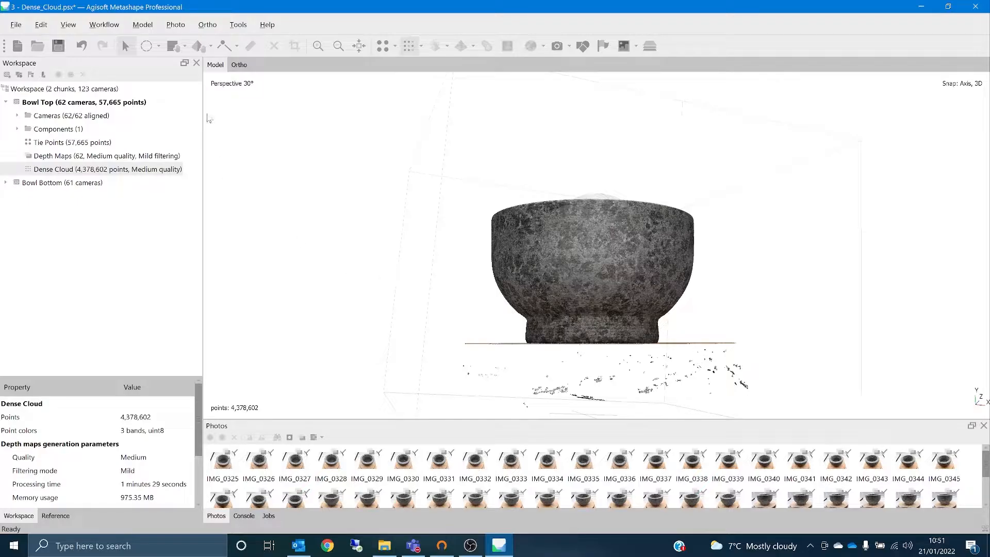
pyautogui.click(159, 46)
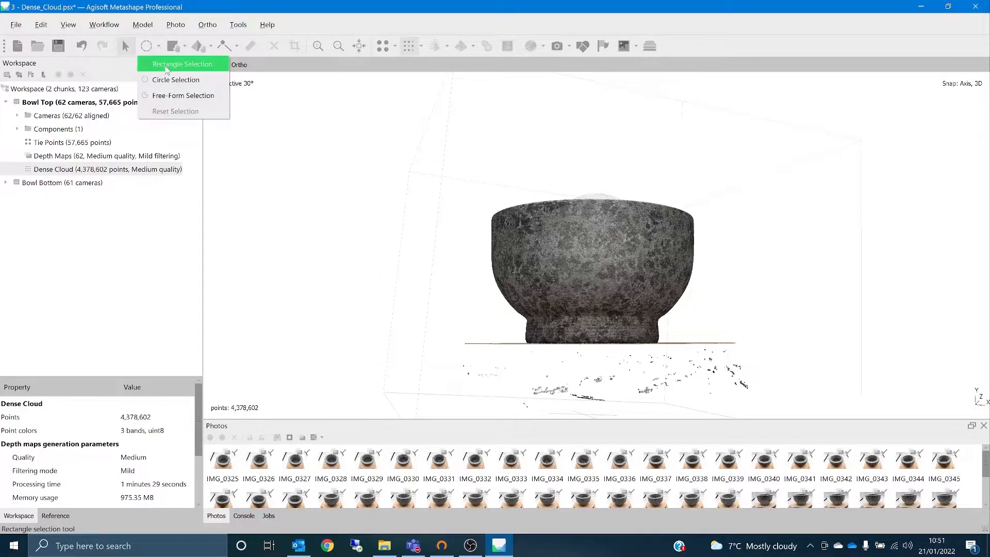
pyautogui.click(167, 67)
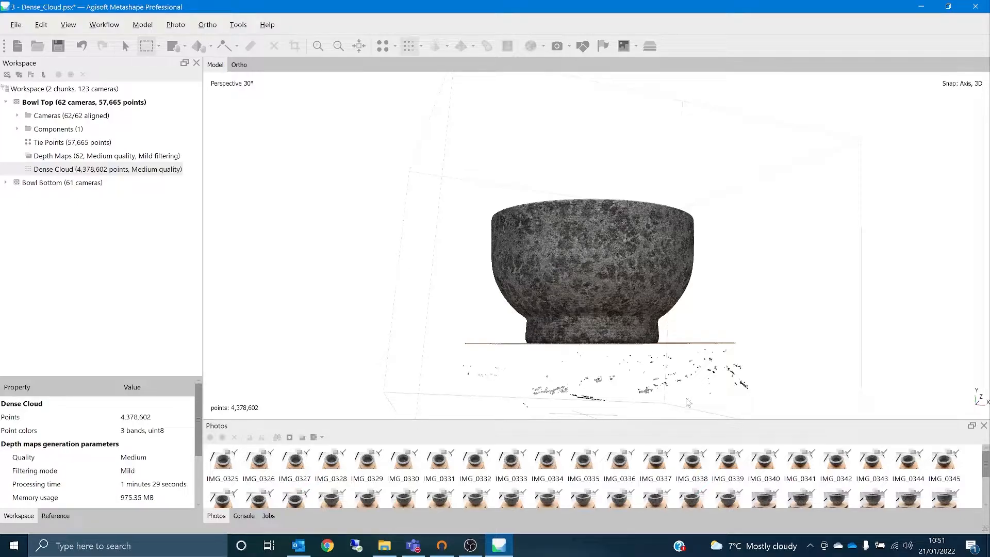
pyautogui.moveTo(399, 415); pyautogui.dragTo(835, 347)
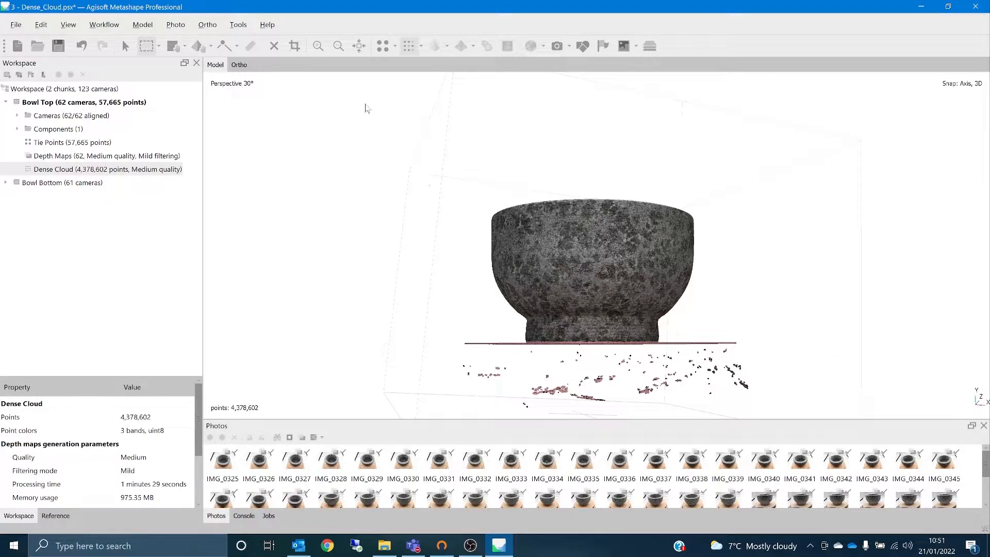
pyautogui.click(275, 47)
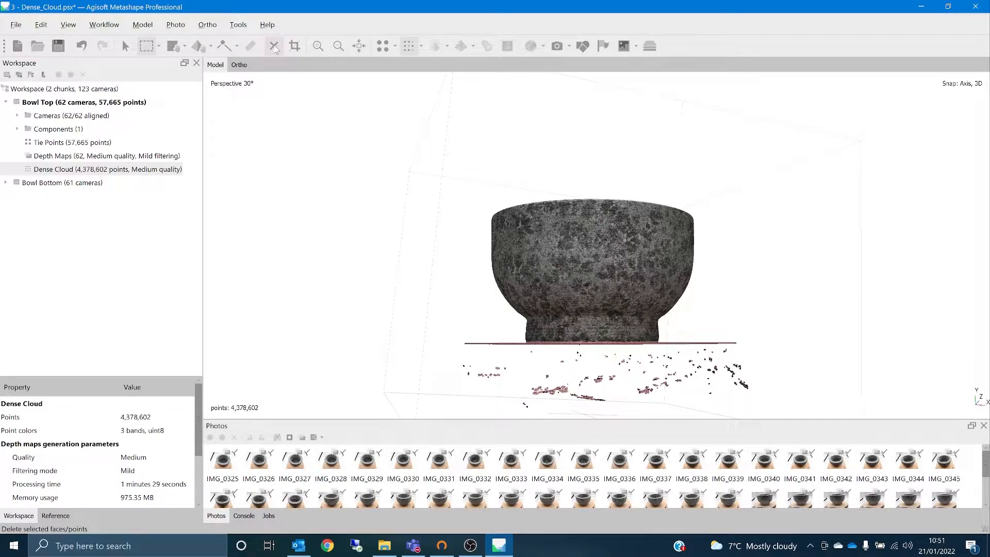
pyautogui.click(273, 47)
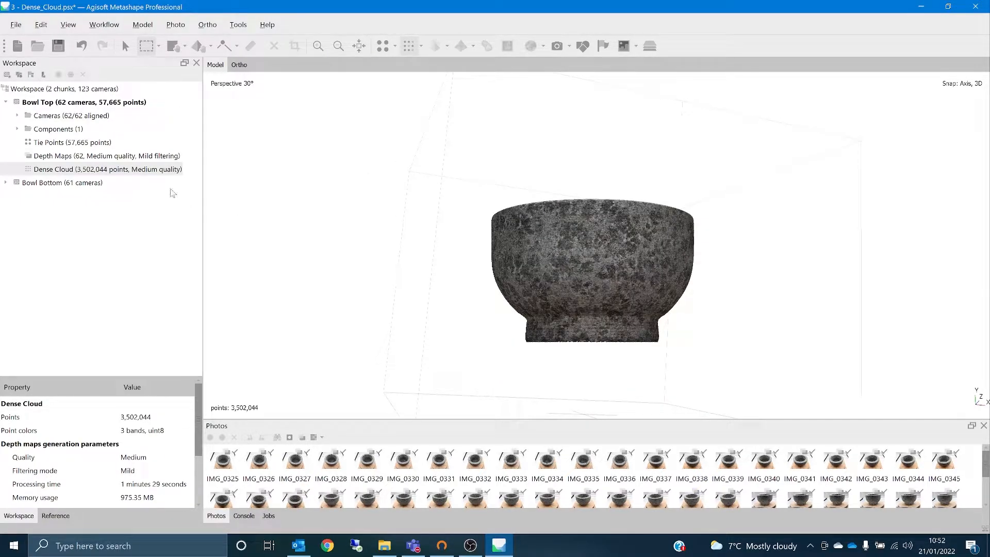
pyautogui.click(125, 45)
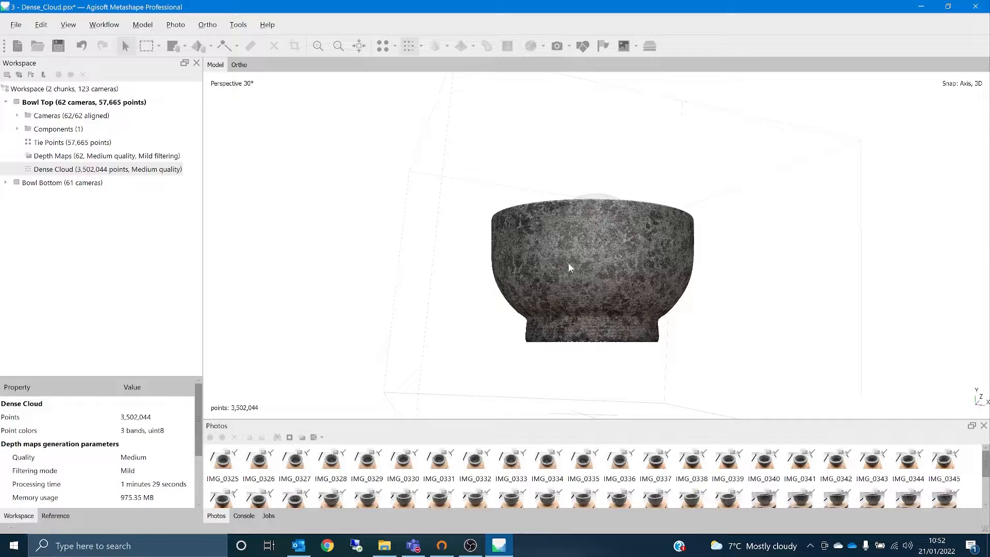
pyautogui.moveTo(611, 222); pyautogui.dragTo(589, 245)
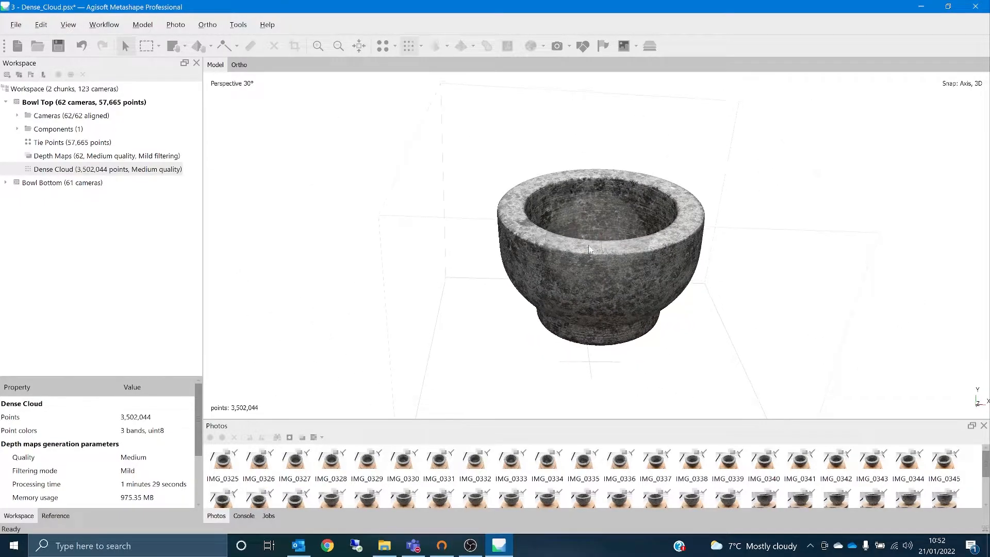
# Build a mesh of Bowl Top from the dense cloud with Arbitrary (3D) surface, Low face count, default interpolation and vertex colors calculated.
pyautogui.click(106, 26)
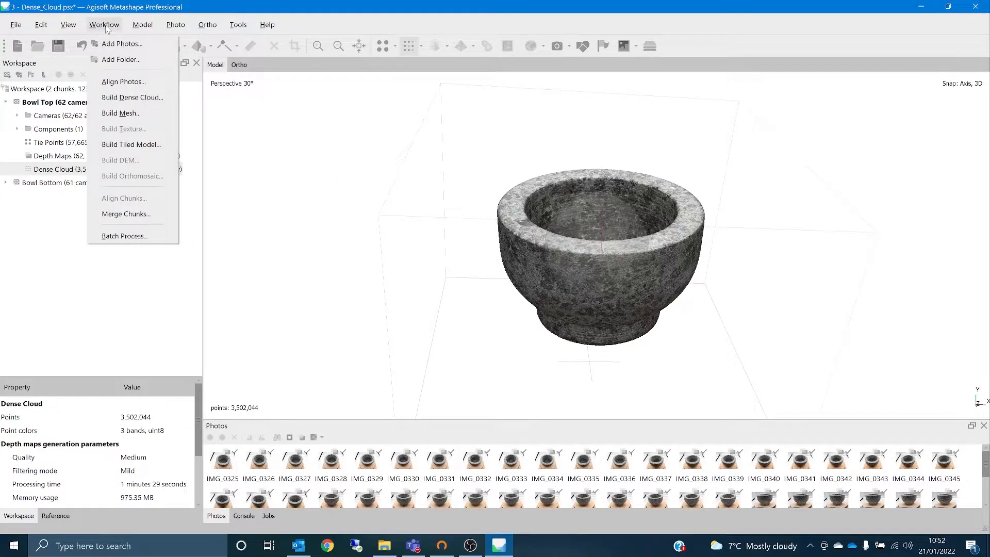
pyautogui.click(122, 114)
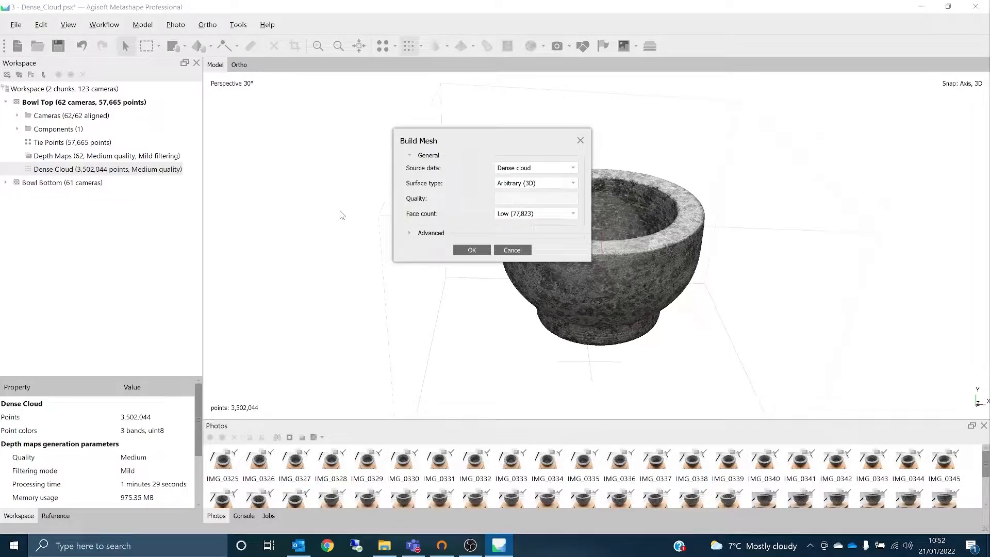
pyautogui.click(552, 215)
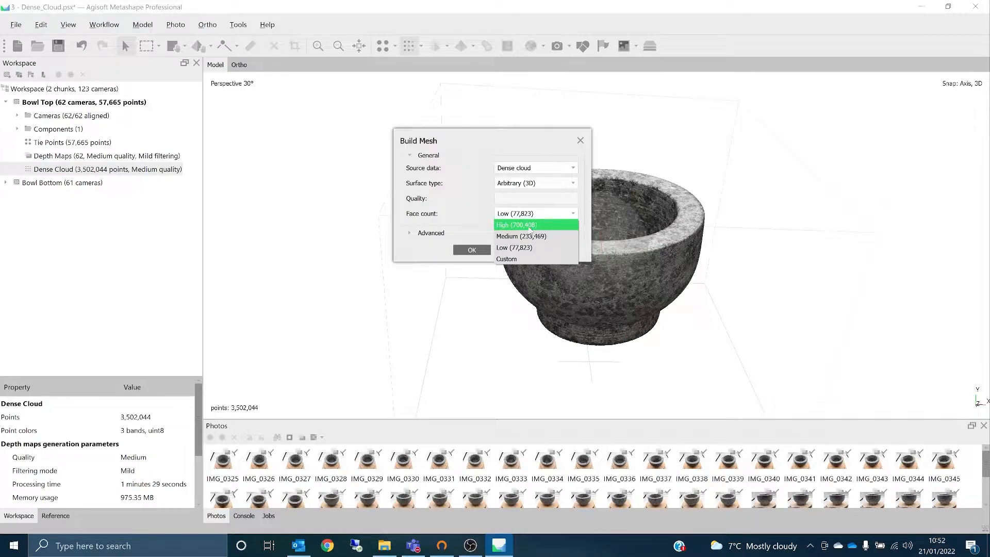
pyautogui.click(527, 248)
pyautogui.click(434, 234)
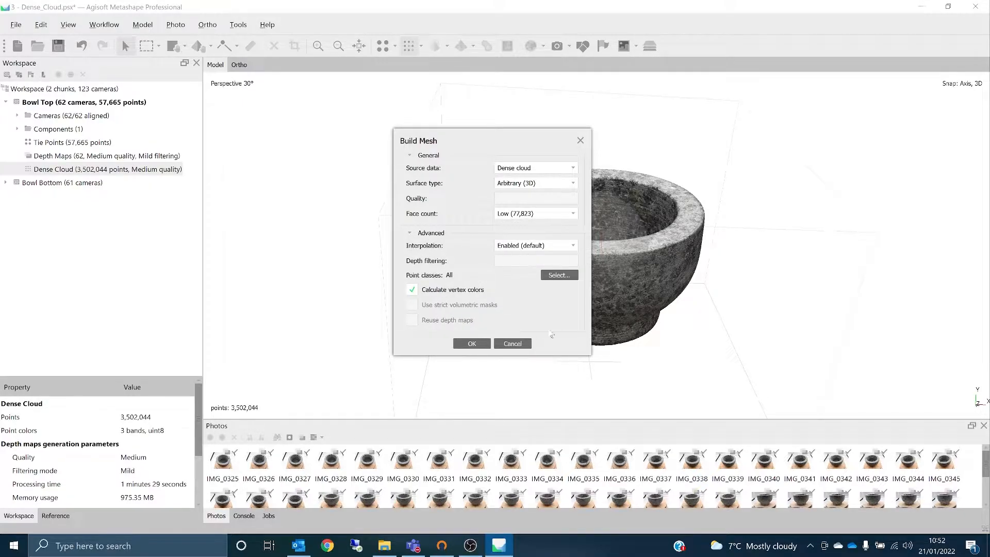
pyautogui.click(487, 343)
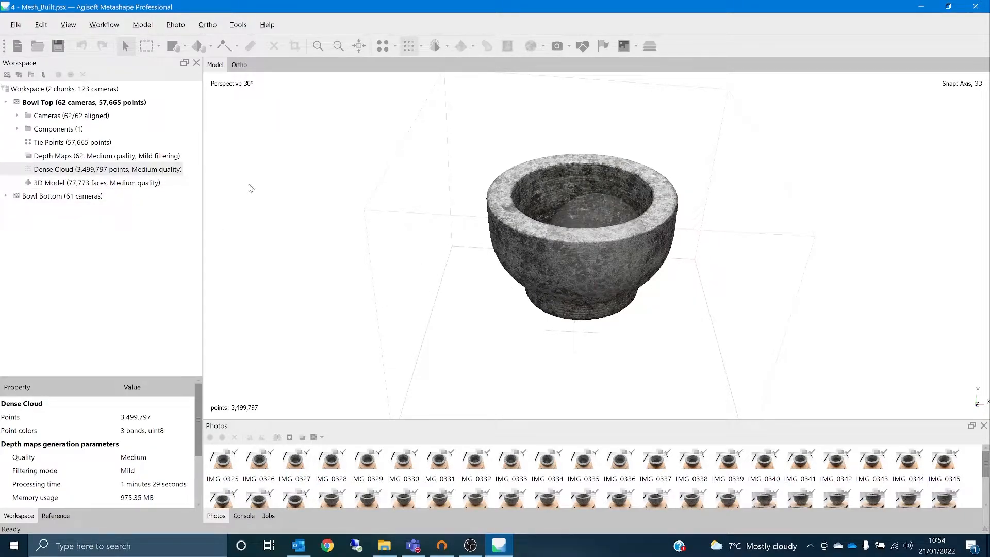
# Display the Bowl Top 3D model and examine its rim, outer wall and open underside up close.
pyautogui.doubleClick(123, 183)
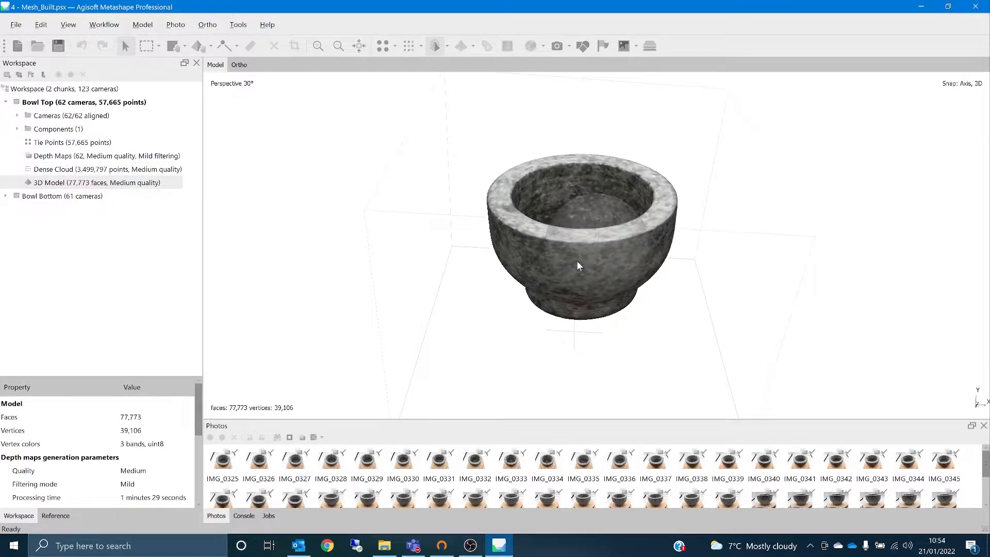
pyautogui.scroll(5, 594, 256)
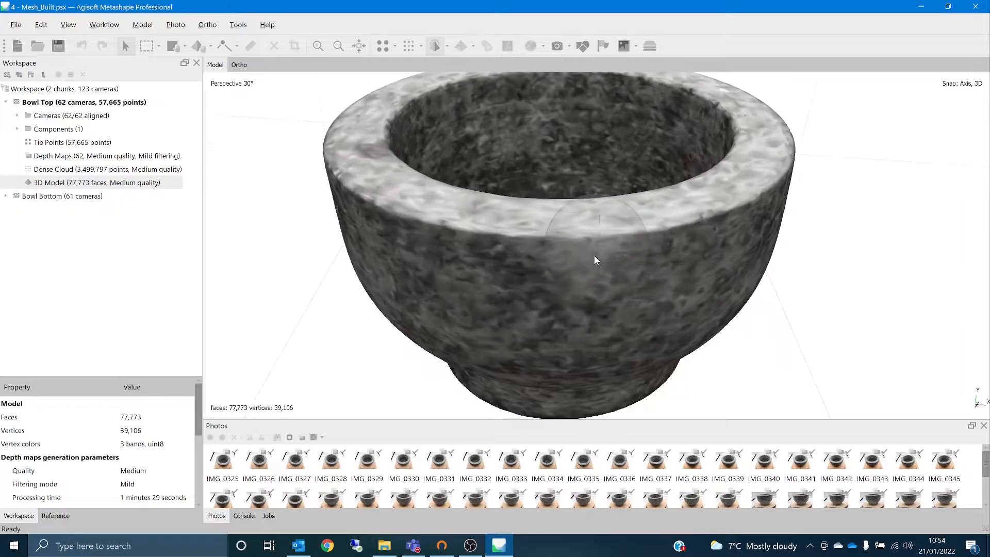
pyautogui.scroll(-4, 592, 254)
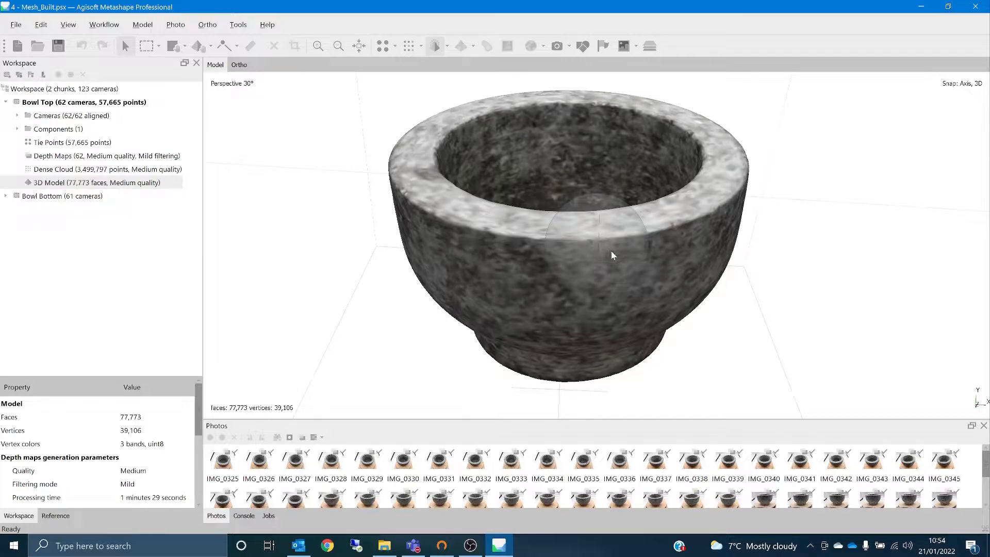
pyautogui.moveTo(598, 248); pyautogui.dragTo(618, 212)
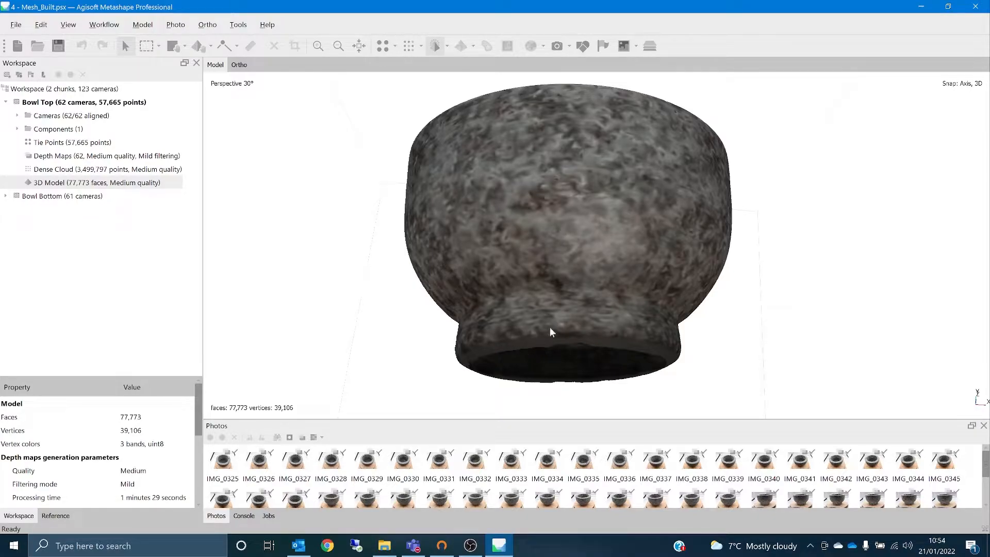
pyautogui.moveTo(598, 236); pyautogui.dragTo(594, 248)
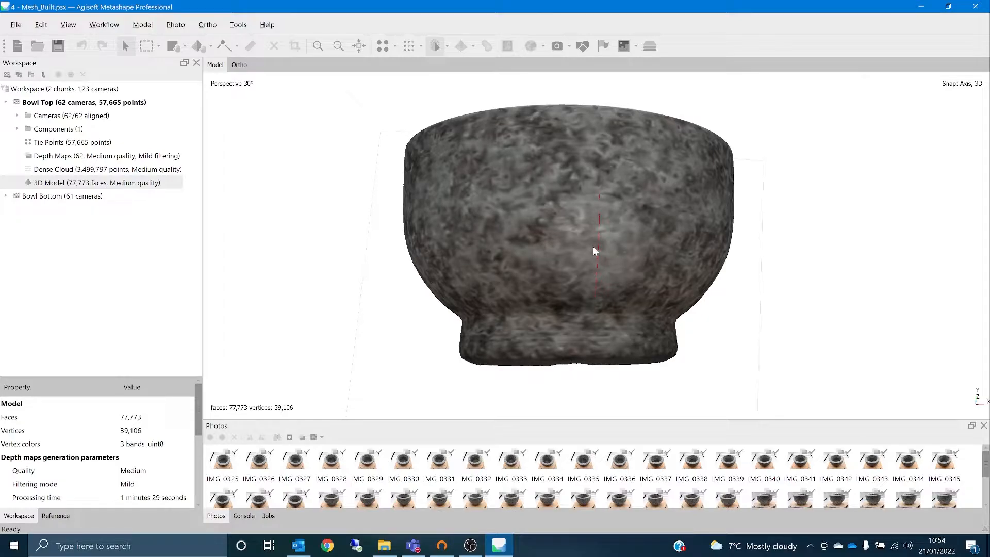
# Delete the uneven faces along the lower edge of the bowl's foot using a rectangular selection in side view.
pyautogui.scroll(3, 585, 284)
pyautogui.moveTo(585, 284); pyautogui.dragTo(575, 192, button='right')
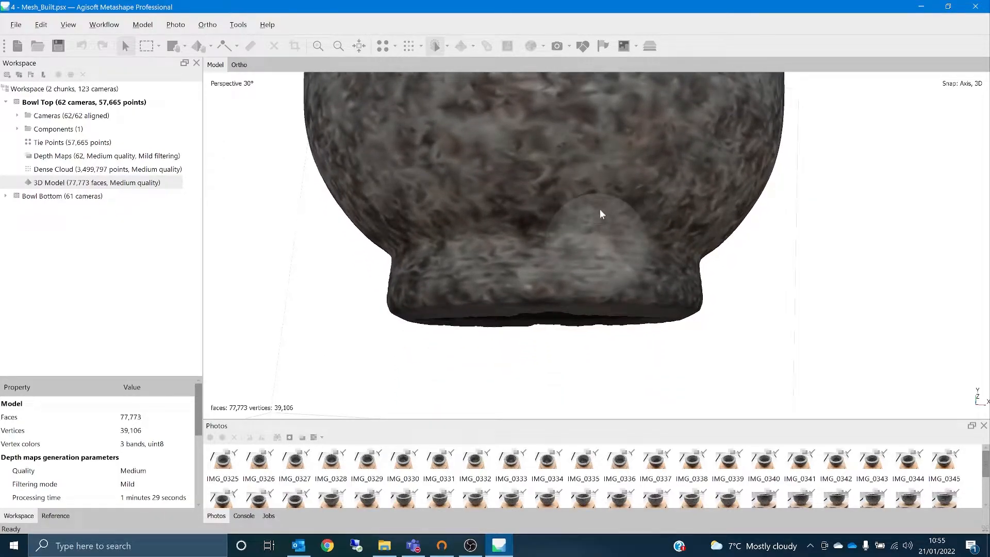
pyautogui.moveTo(600, 214); pyautogui.dragTo(601, 217)
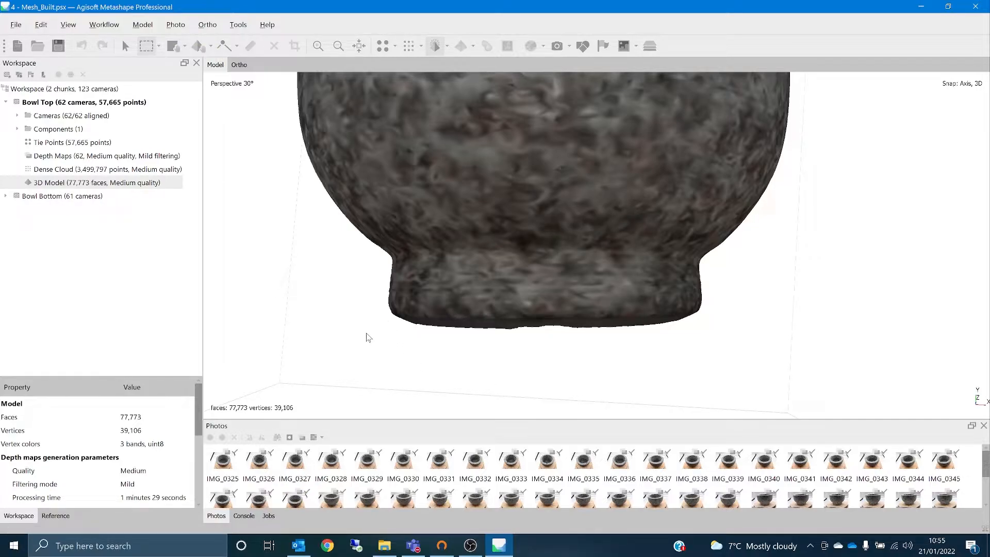
pyautogui.moveTo(356, 366); pyautogui.dragTo(754, 324)
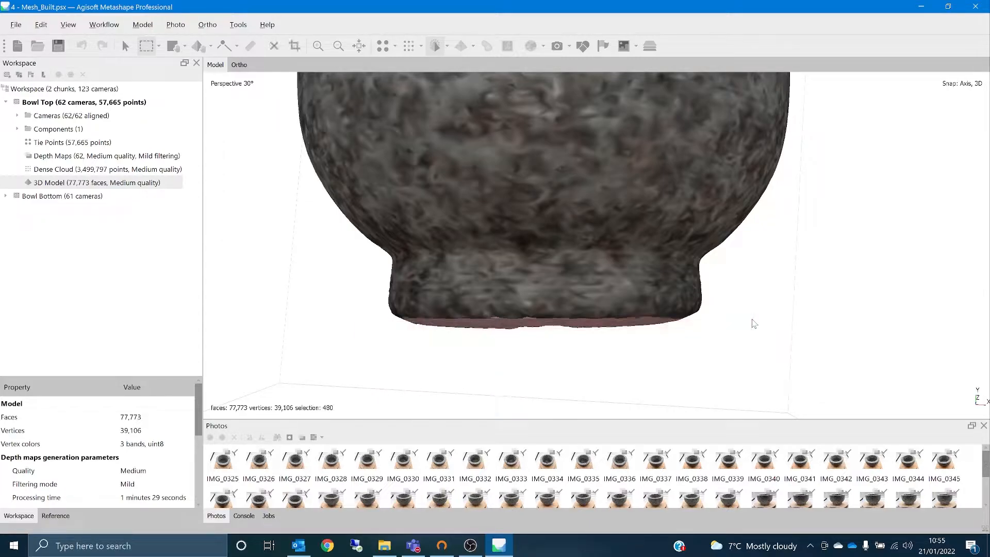
pyautogui.click(274, 45)
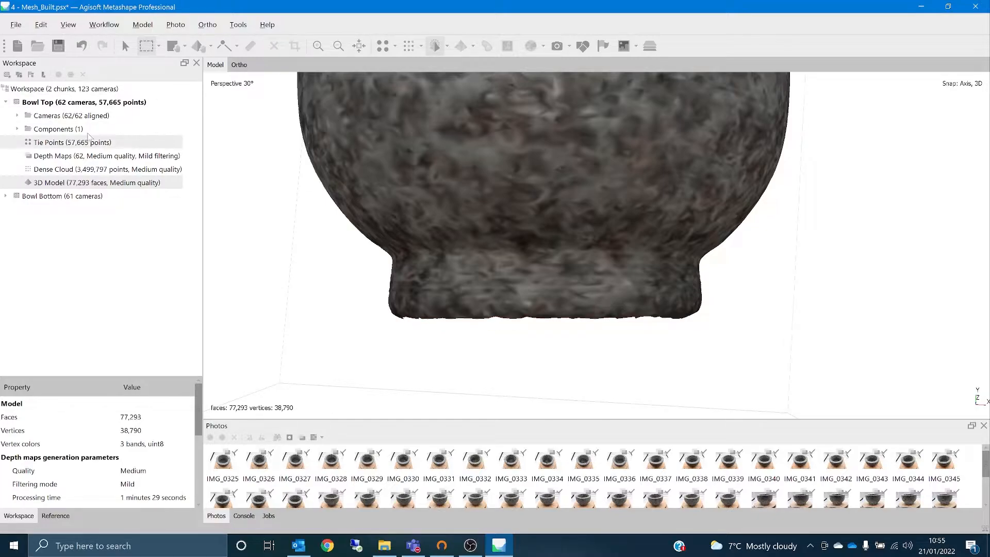
pyautogui.click(125, 46)
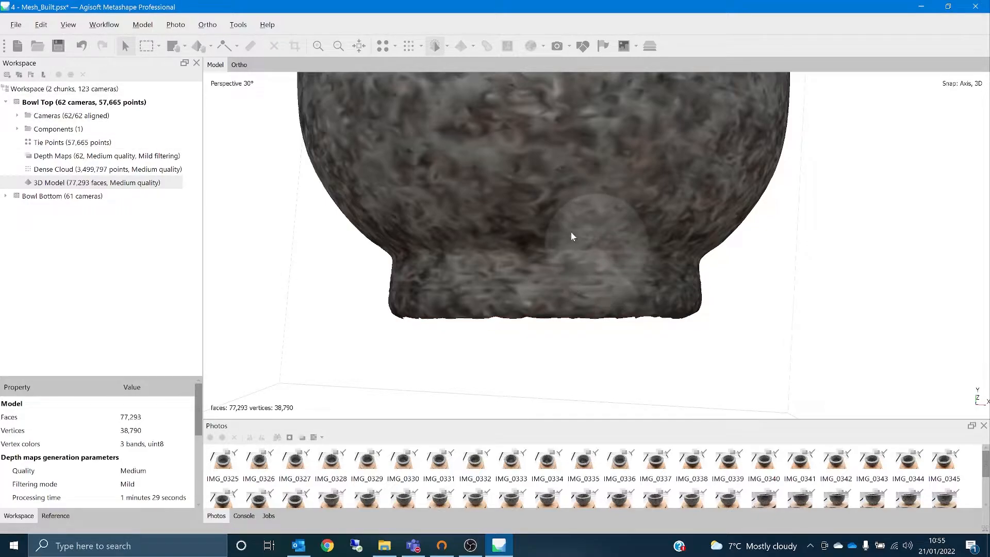
# Rotate the bowl to another side and delete the remaining mesh strip protruding below its foot with a rectangular selection.
pyautogui.moveTo(571, 231); pyautogui.dragTo(533, 208)
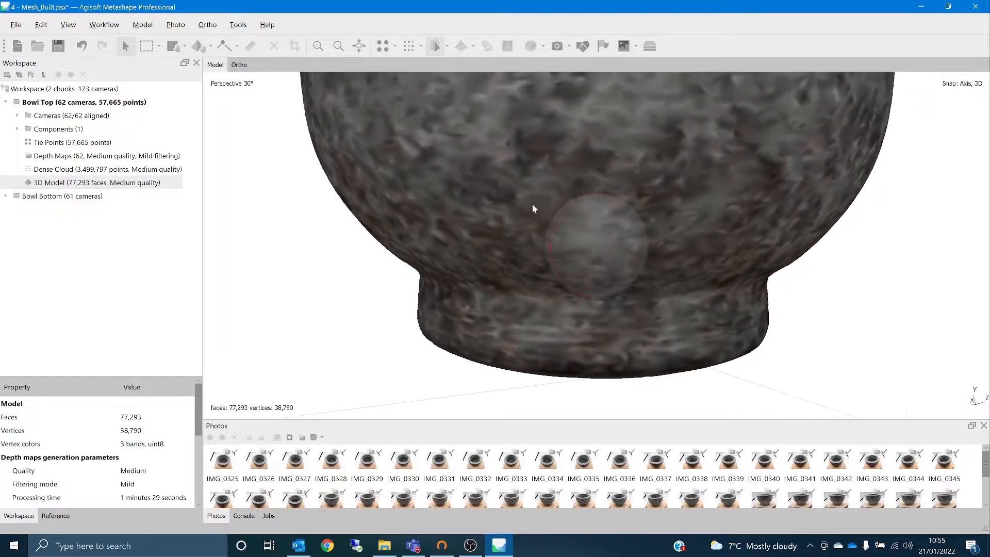
pyautogui.moveTo(607, 234)
pyautogui.mouseDown()
pyautogui.moveTo(617, 217)
pyautogui.moveTo(612, 225)
pyautogui.mouseUp()
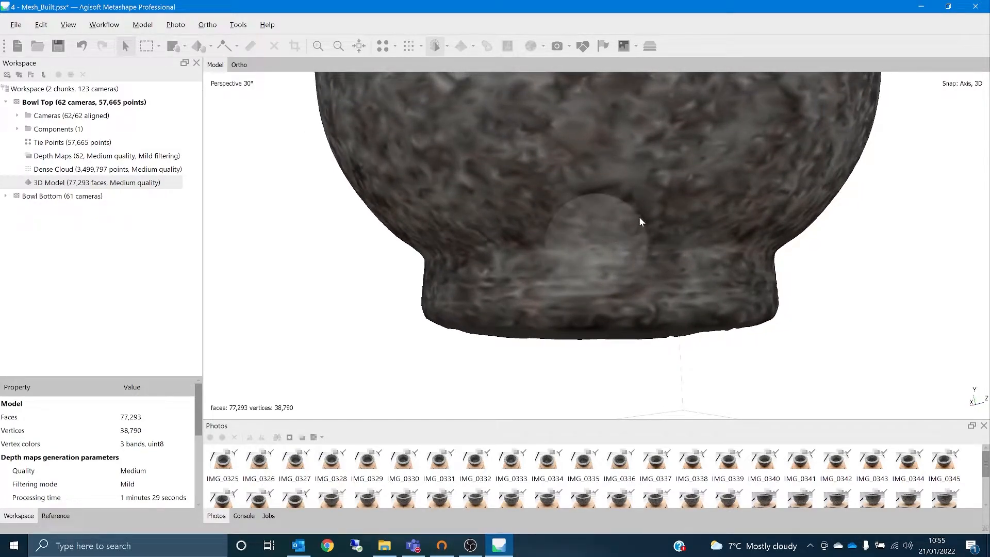
pyautogui.moveTo(640, 221); pyautogui.dragTo(635, 220)
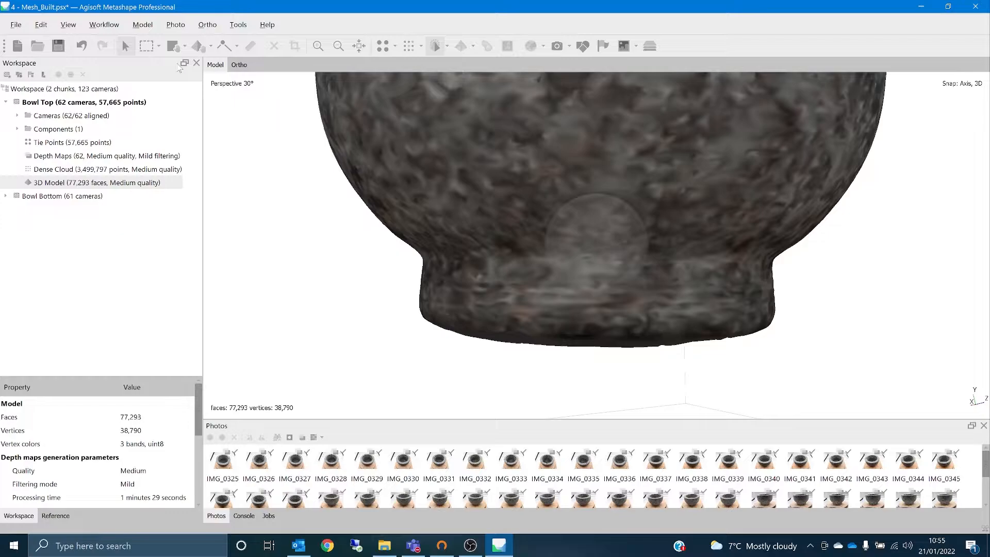
pyautogui.click(152, 50)
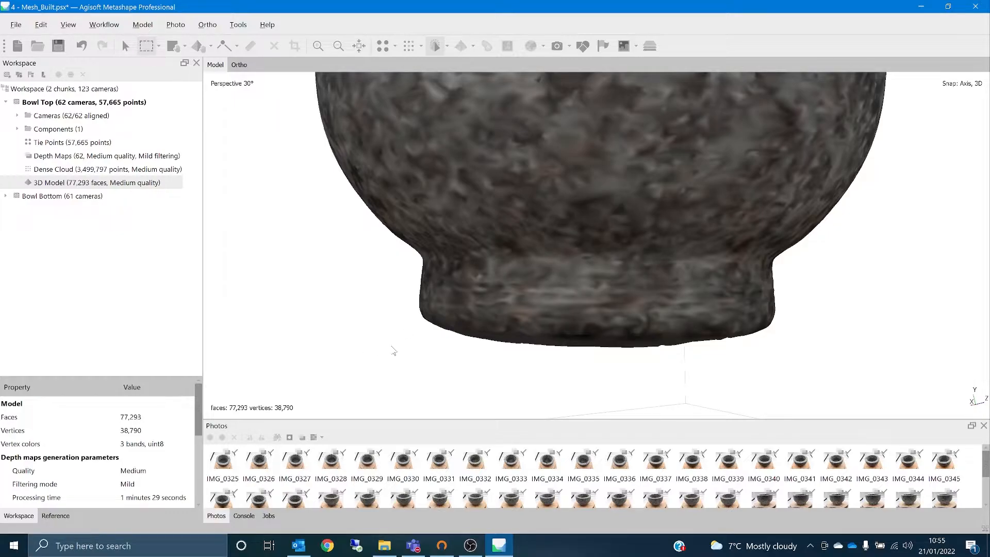
pyautogui.moveTo(358, 399); pyautogui.dragTo(882, 343)
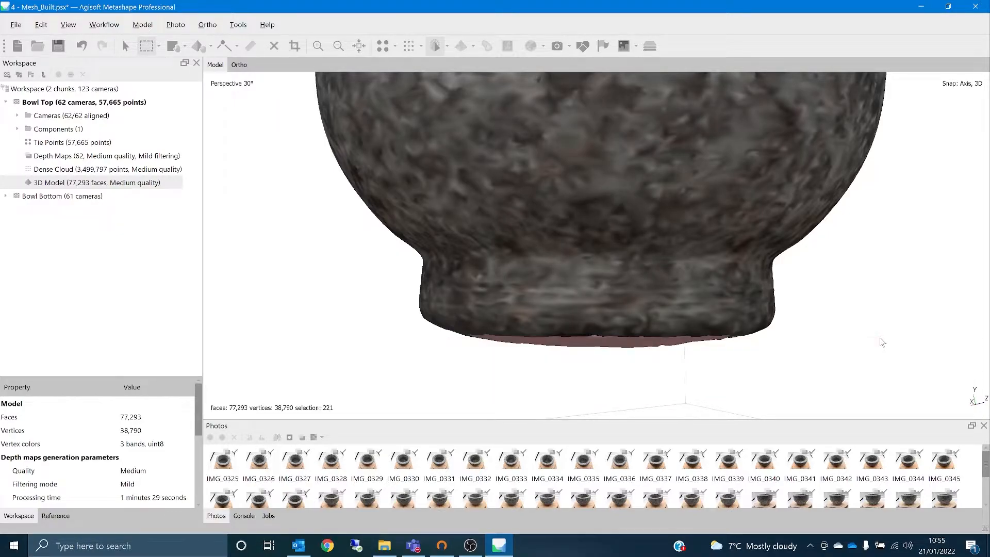
pyautogui.click(274, 45)
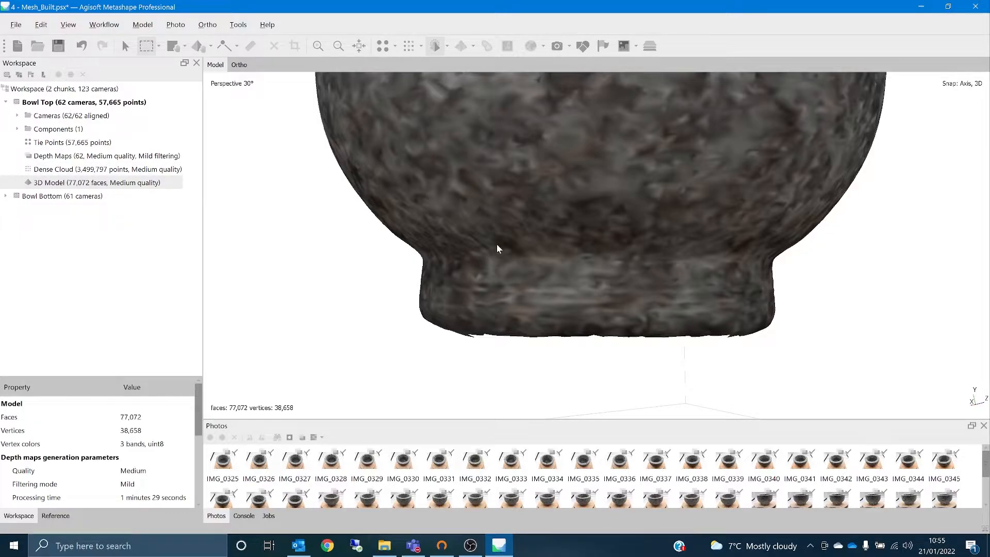
pyautogui.click(125, 45)
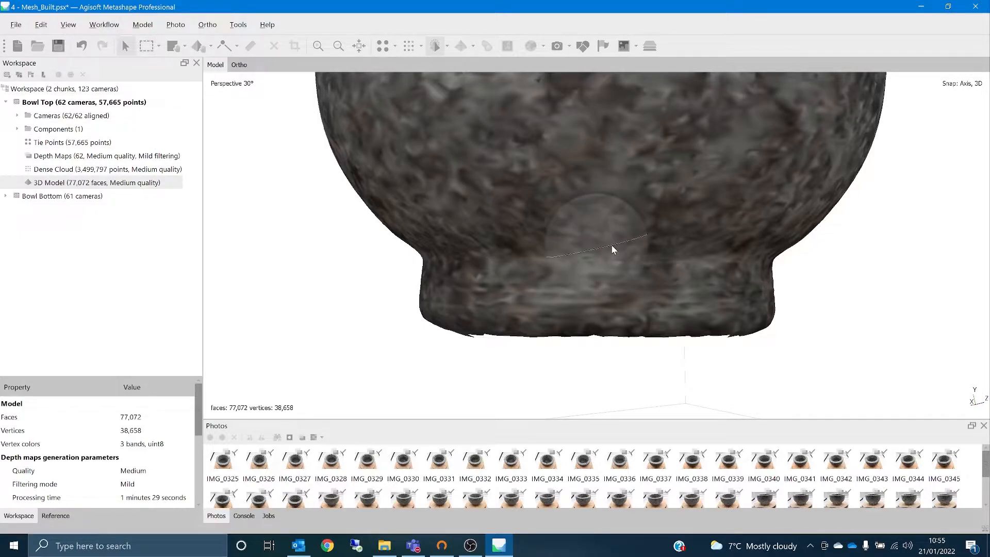
# Check the trimmed lower edge of the bowl mesh from several sides.
pyautogui.moveTo(612, 250); pyautogui.dragTo(595, 235)
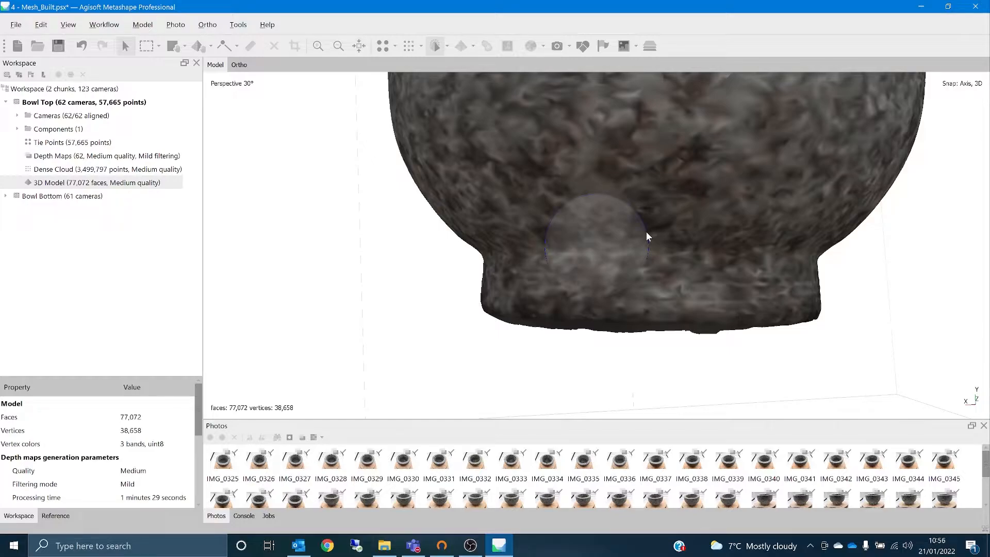
pyautogui.moveTo(647, 232); pyautogui.dragTo(647, 230)
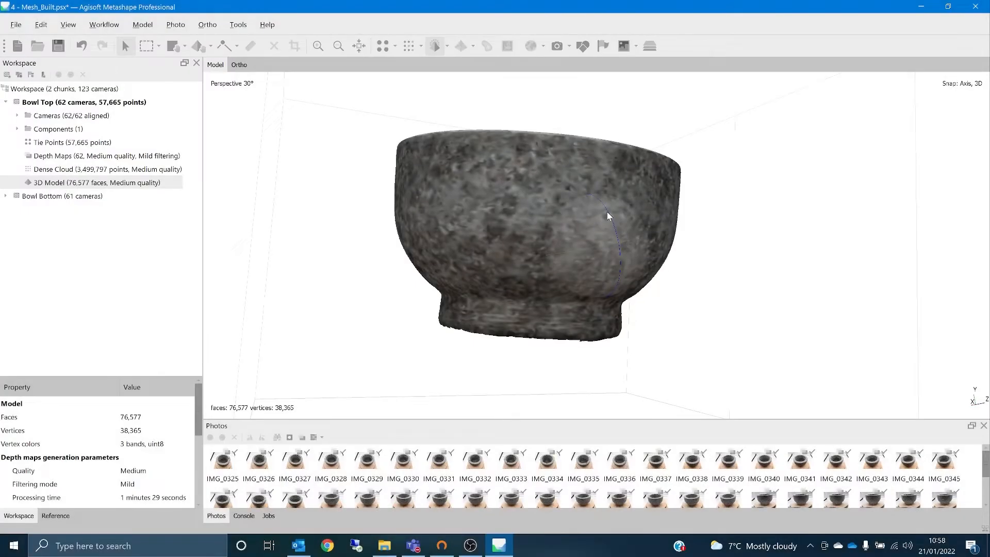
pyautogui.moveTo(608, 211)
pyautogui.mouseDown()
pyautogui.moveTo(604, 202)
pyautogui.moveTo(604, 212)
pyautogui.mouseUp()
pyautogui.moveTo(601, 251); pyautogui.dragTo(598, 227)
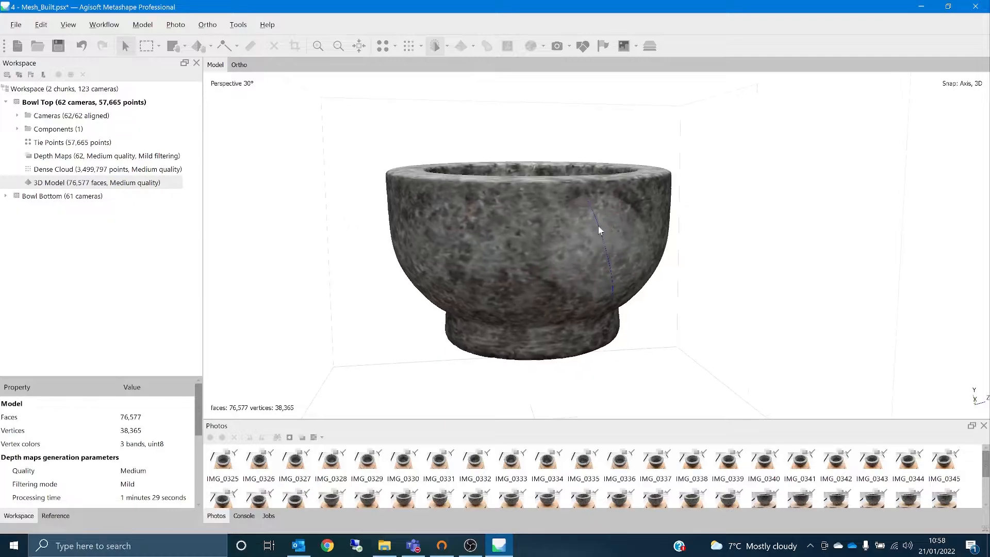
# Import masks for all cameras using the From Model method and Replacement operation, and check them on photos IMG_0356 and IMG_0360.
pyautogui.rightClick(559, 503)
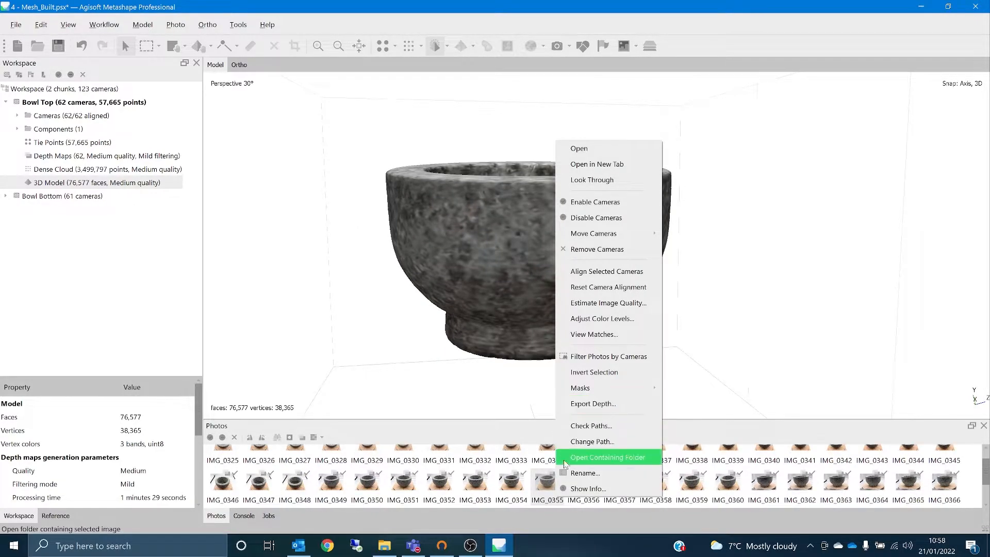
pyautogui.moveTo(573, 394)
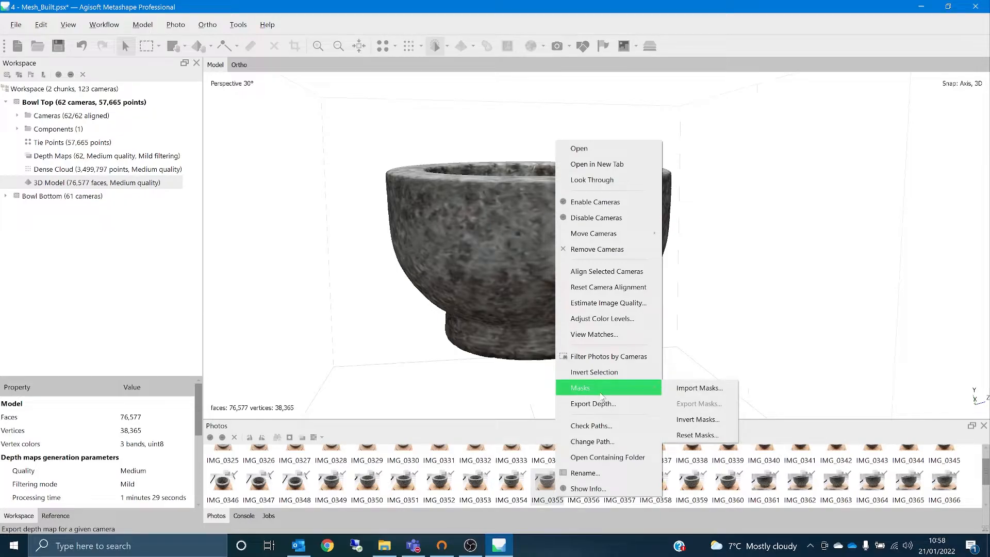
pyautogui.click(692, 389)
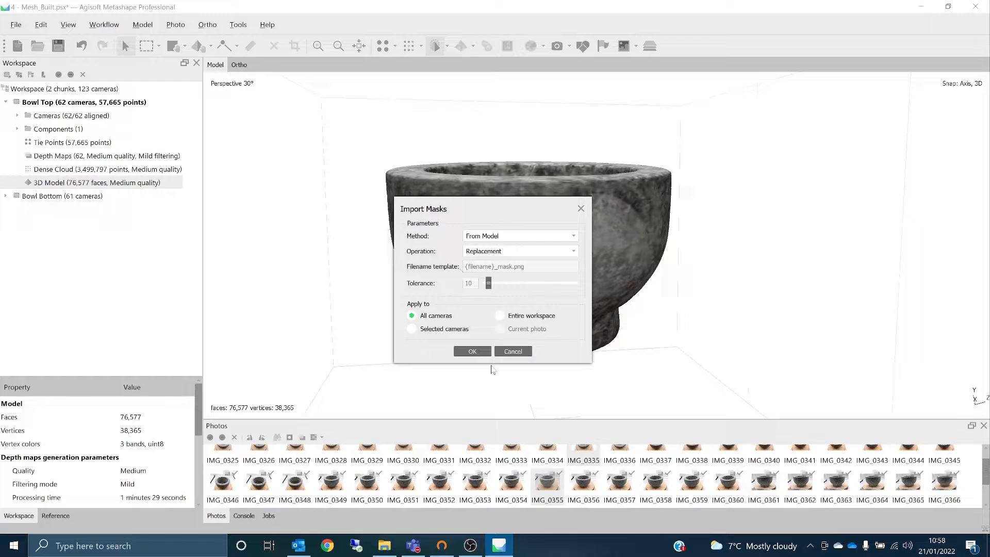
pyautogui.click(476, 352)
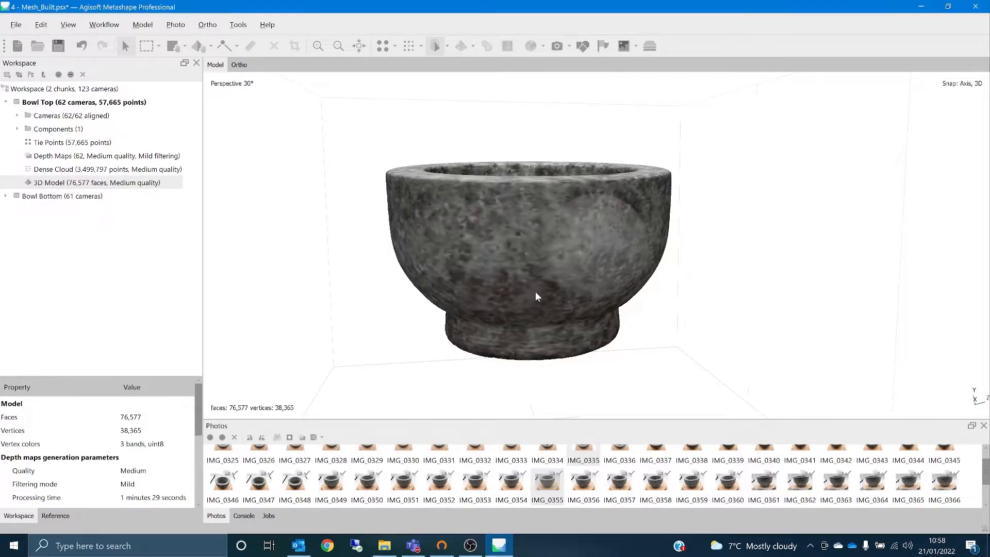
pyautogui.doubleClick(583, 480)
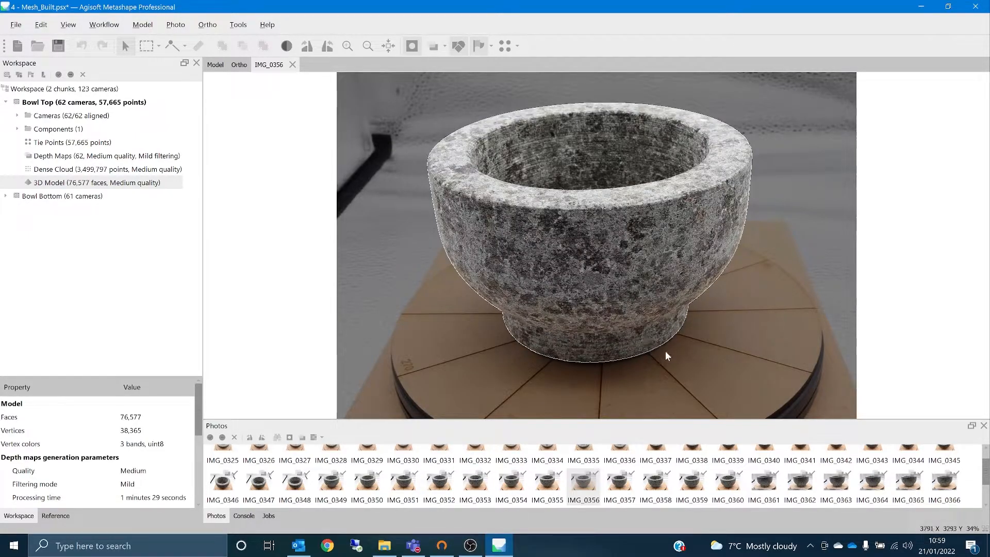
pyautogui.doubleClick(728, 481)
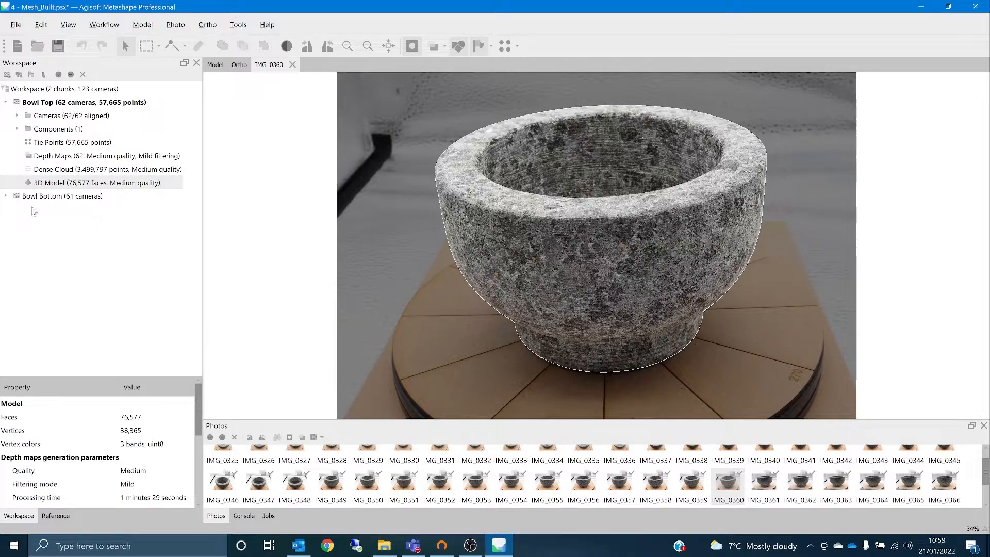
# Expand the Bowl Bottom chunk and make it the active chunk for processing.
pyautogui.click(6, 197)
pyautogui.doubleClick(58, 197)
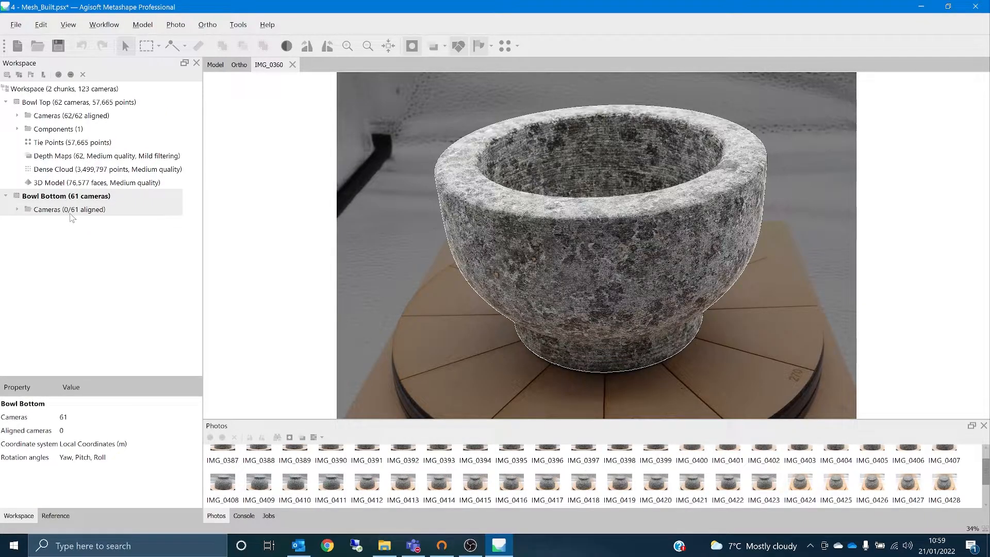
pyautogui.click(106, 24)
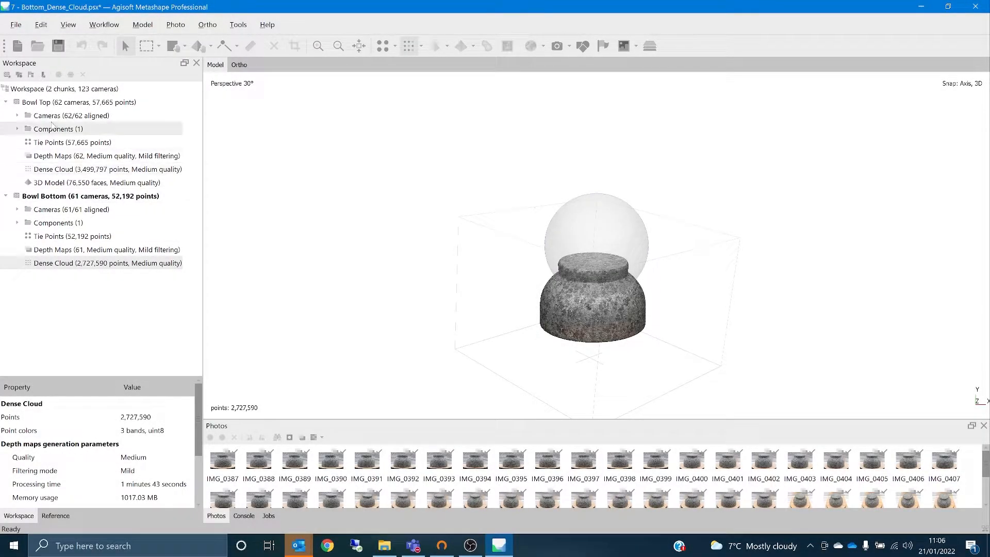
# Make Bowl Top the active chunk and display its dense cloud.
pyautogui.doubleClick(51, 102)
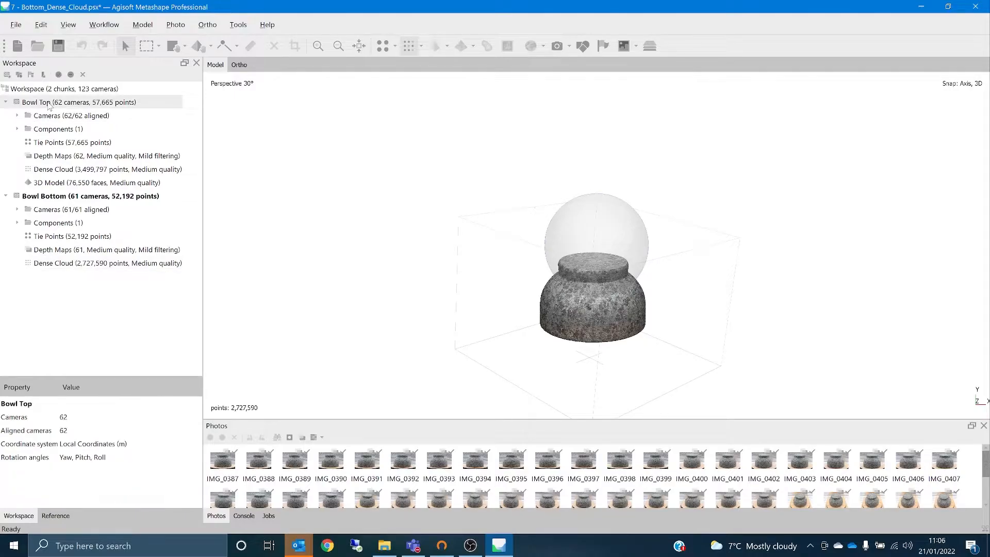
pyautogui.click(72, 170)
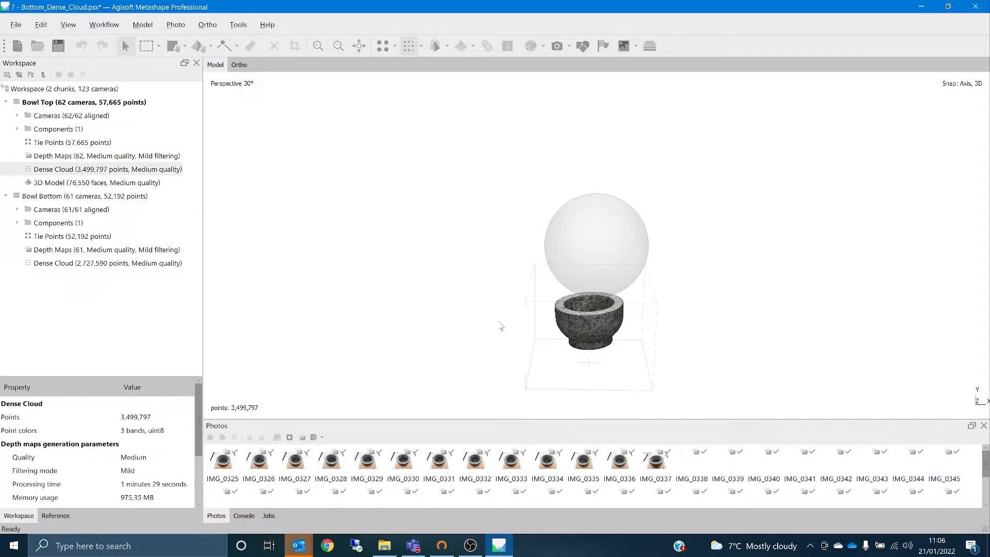
# Make Bowl Bottom the active chunk and remove the 3D model from the Bowl Top chunk.
pyautogui.click(79, 263)
pyautogui.doubleClick(80, 263)
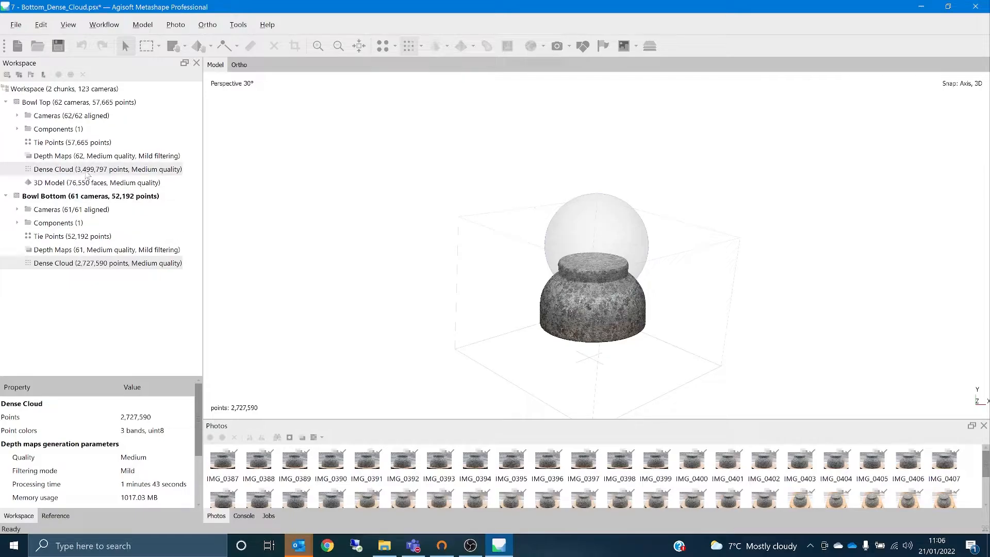
pyautogui.rightClick(92, 187)
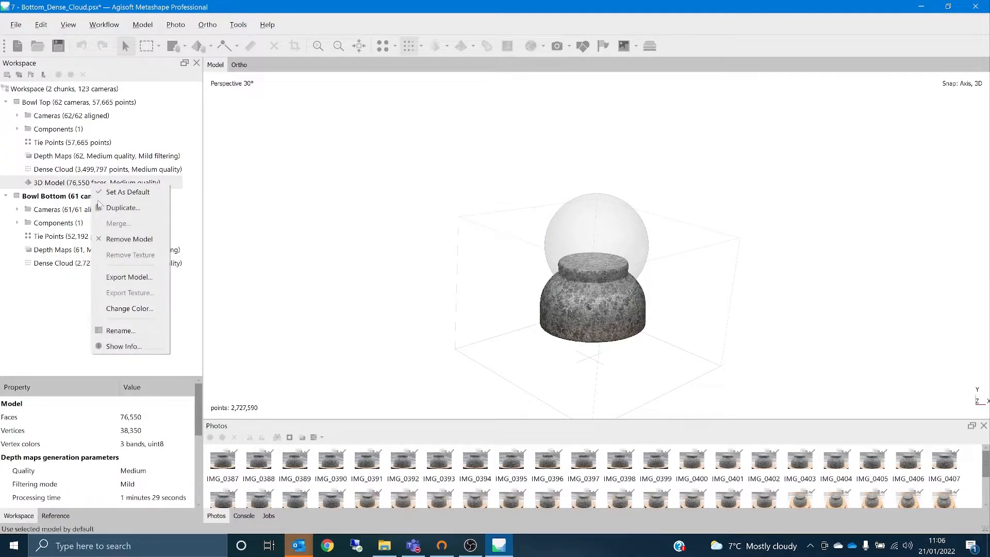
pyautogui.click(114, 239)
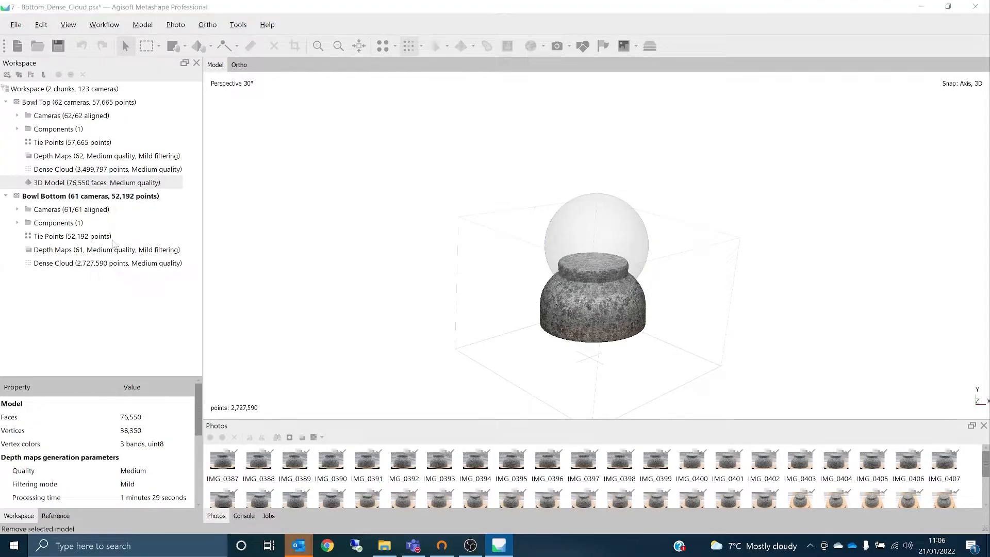
pyautogui.click(498, 284)
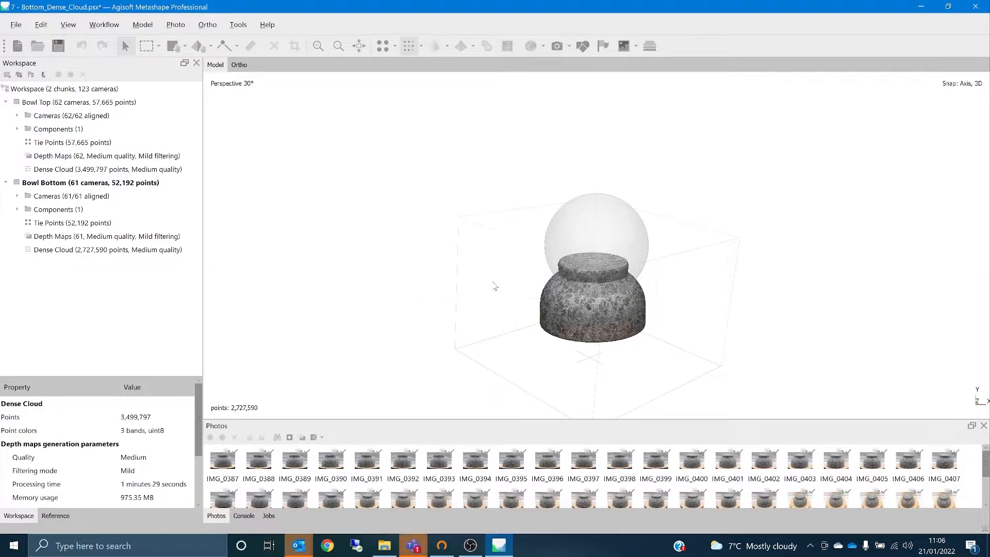
# Align the Bowl Top and Bowl Bottom chunks with the Point based method, High accuracy, 150,000 key point limit and masks applied to key points.
pyautogui.click(6, 182)
pyautogui.click(5, 102)
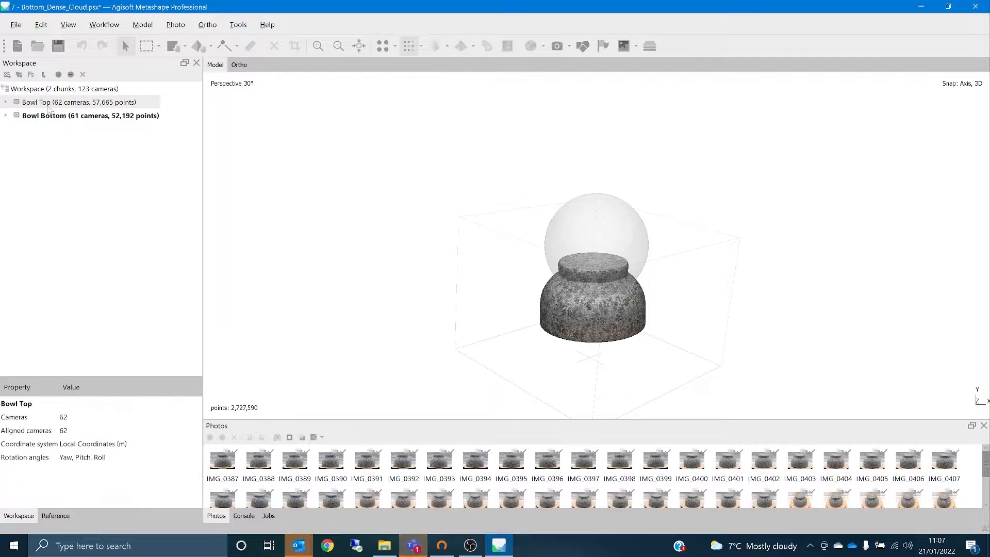
pyautogui.click(60, 118)
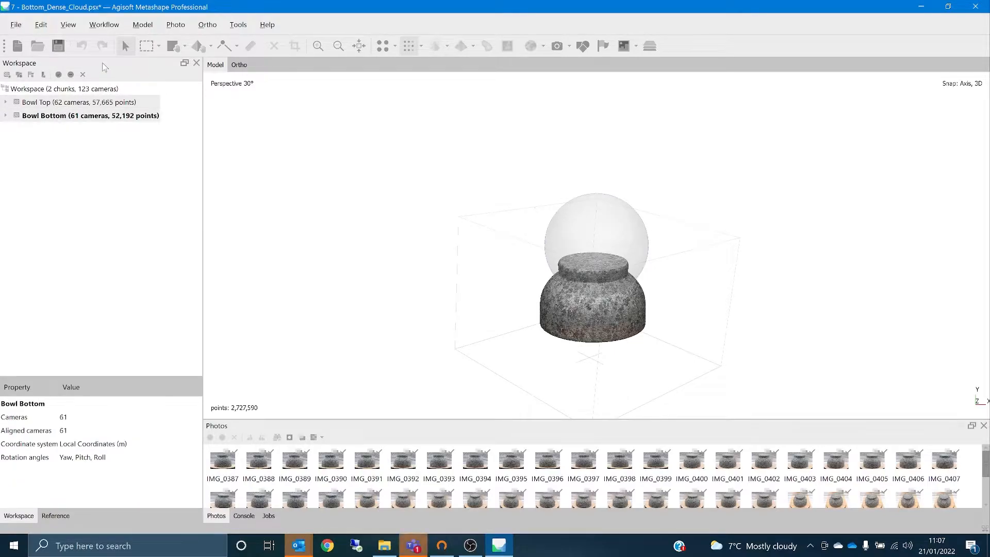
pyautogui.click(104, 24)
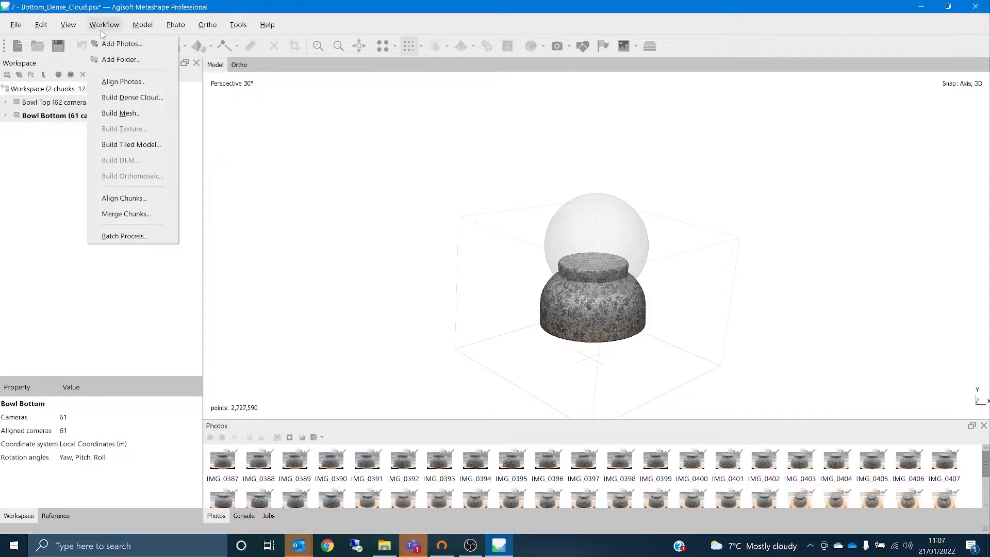
pyautogui.click(140, 198)
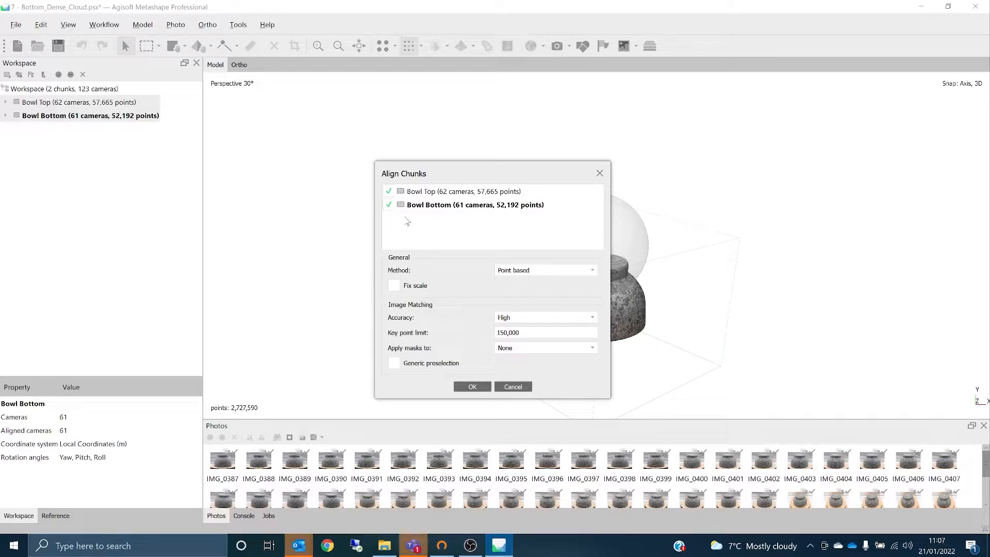
pyautogui.moveTo(464, 175); pyautogui.dragTo(464, 146)
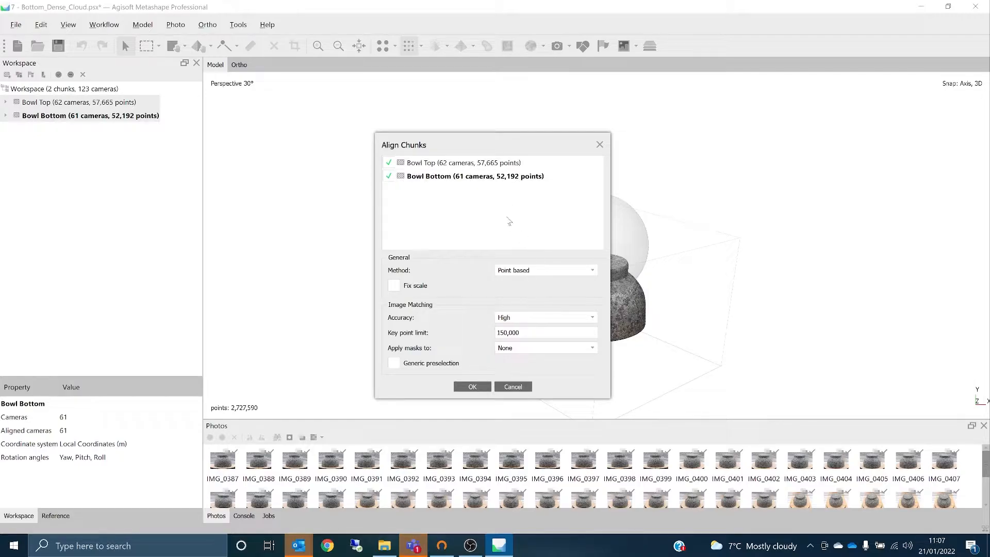
pyautogui.click(529, 352)
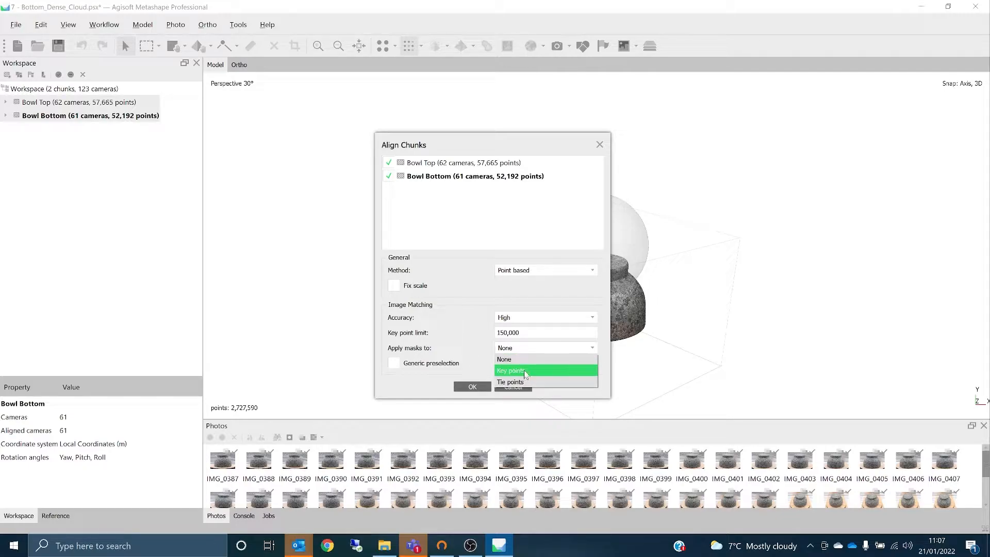
pyautogui.click(525, 371)
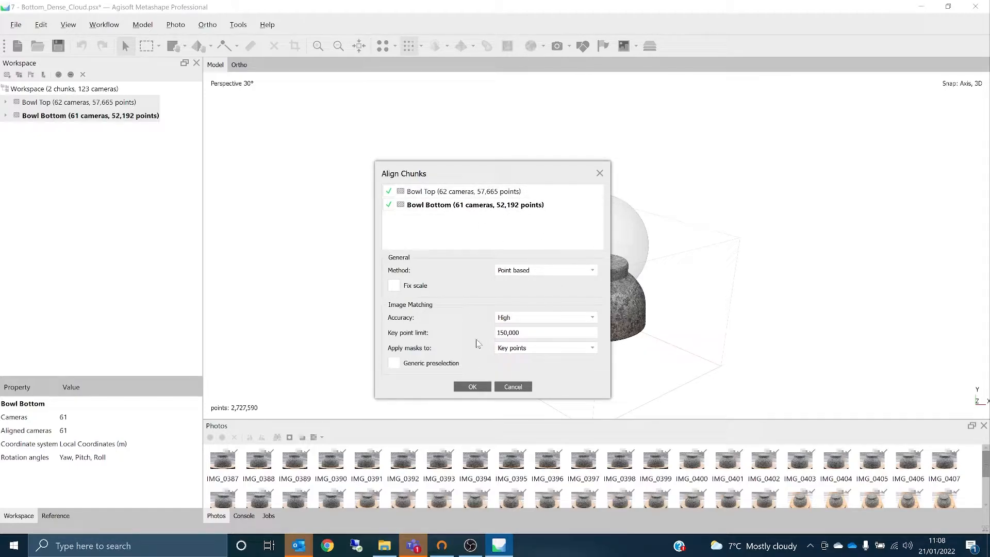
pyautogui.click(473, 387)
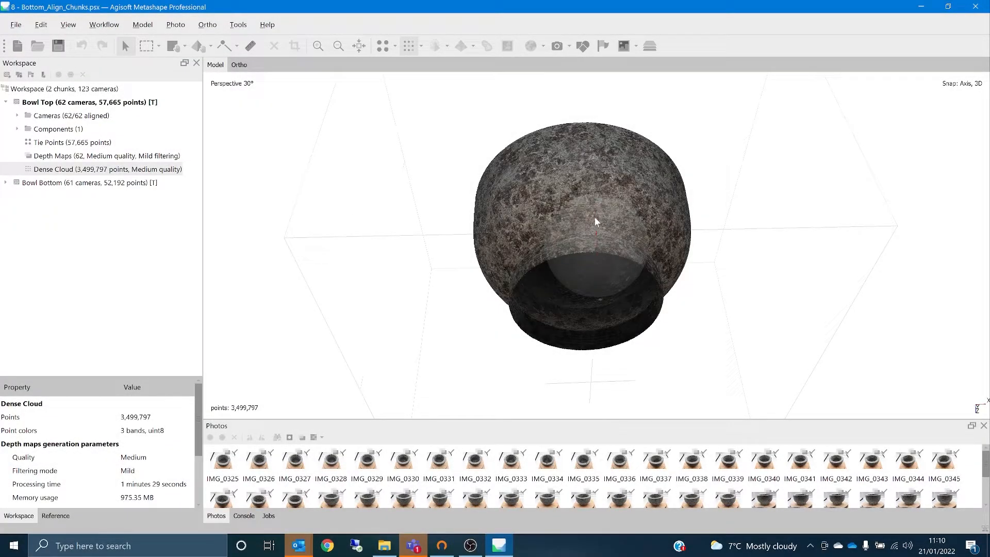
# Display both aligned chunks together and check how the top and bottom dense clouds fit around the bowl's base.
pyautogui.moveTo(595, 220)
pyautogui.mouseDown()
pyautogui.moveTo(599, 293)
pyautogui.moveTo(602, 229)
pyautogui.mouseUp()
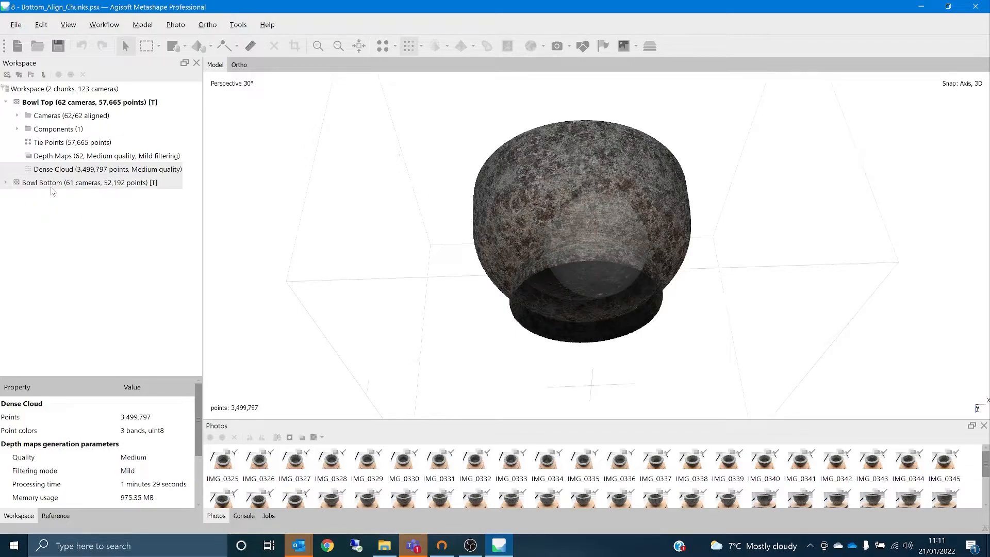
pyautogui.click(649, 46)
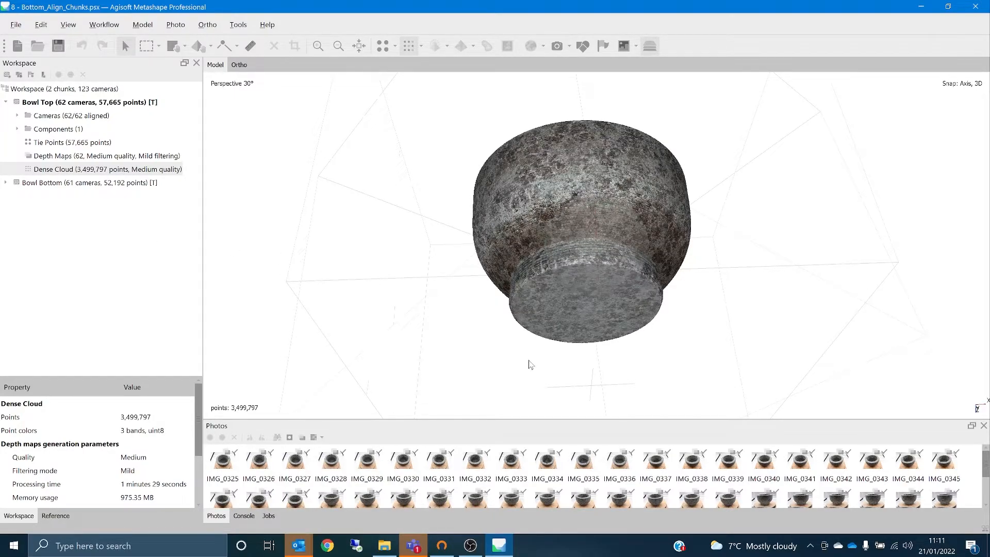
pyautogui.moveTo(599, 267)
pyautogui.mouseDown()
pyautogui.moveTo(604, 331)
pyautogui.moveTo(607, 230)
pyautogui.moveTo(606, 263)
pyautogui.moveTo(597, 247)
pyautogui.moveTo(581, 259)
pyautogui.mouseUp()
pyautogui.scroll(2, 589, 289)
pyautogui.moveTo(581, 223); pyautogui.dragTo(608, 206)
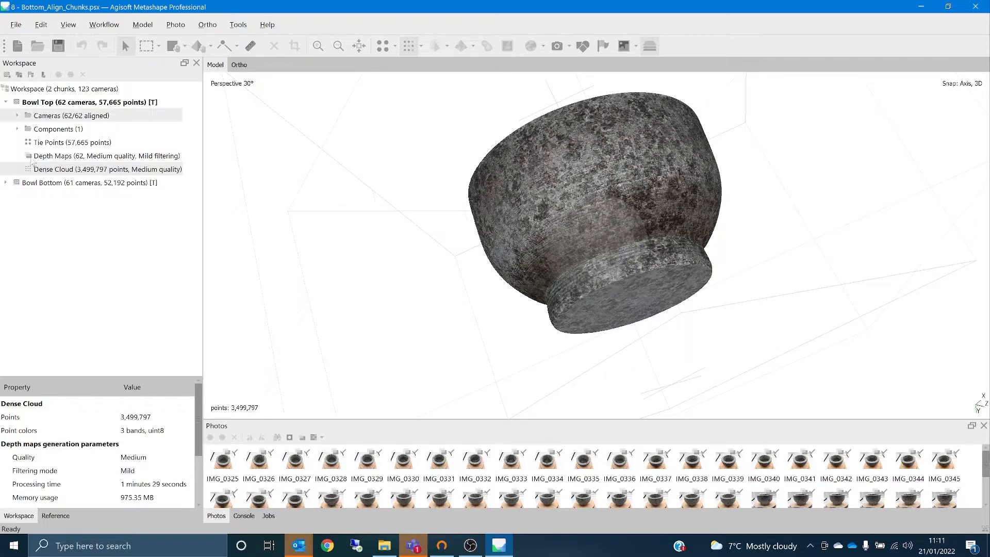
# Merge the Bowl Top and Bowl Bottom chunks, including their dense clouds.
pyautogui.click(6, 101)
pyautogui.click(52, 107)
pyautogui.click(53, 116)
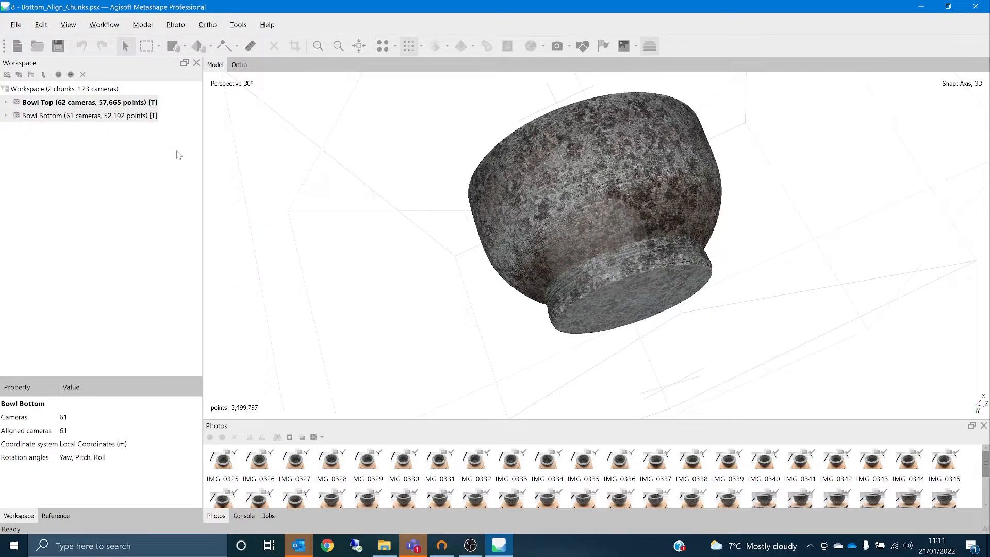
pyautogui.click(104, 24)
pyautogui.click(139, 216)
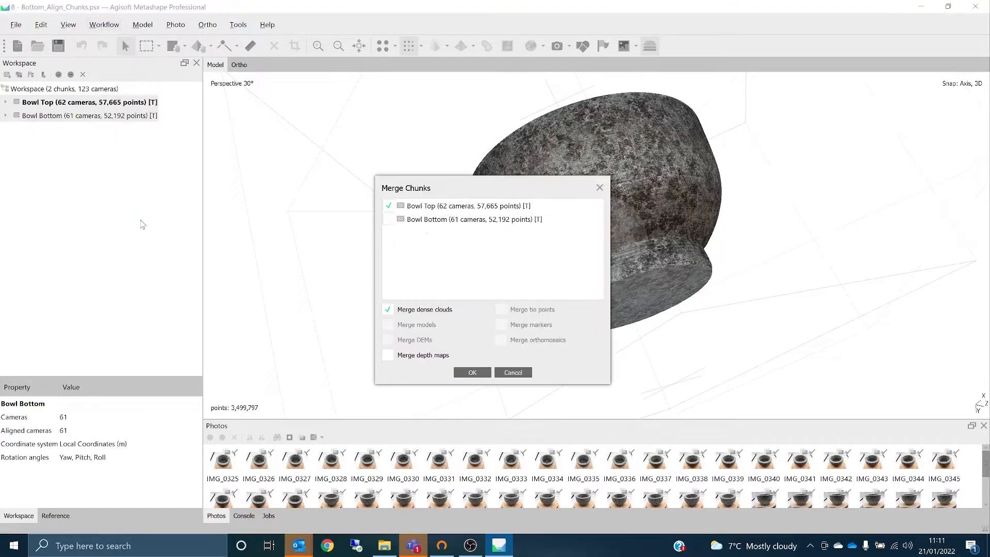
pyautogui.click(389, 219)
pyautogui.click(473, 373)
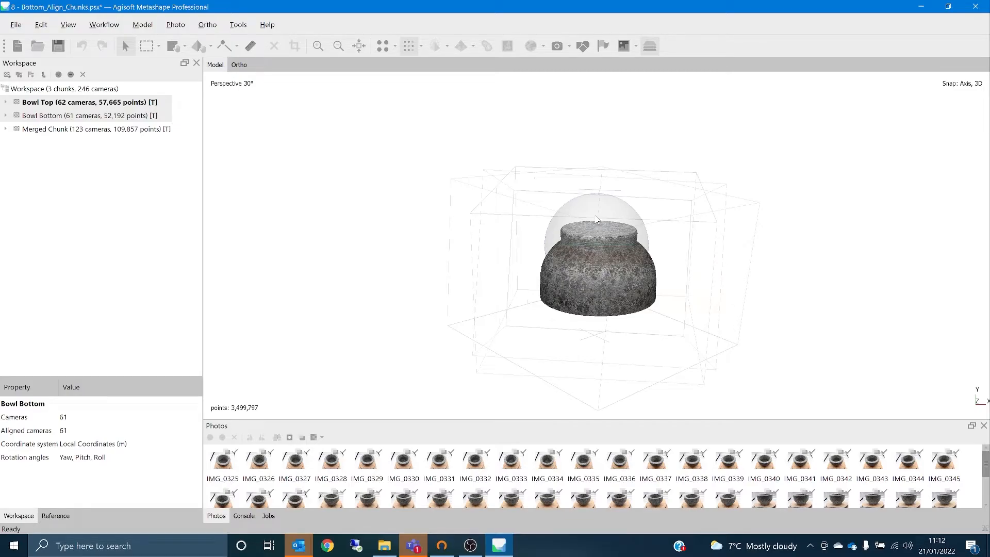
# Expand the merged chunk, make it the active chunk and select its dense cloud.
pyautogui.click(6, 129)
pyautogui.doubleClick(41, 130)
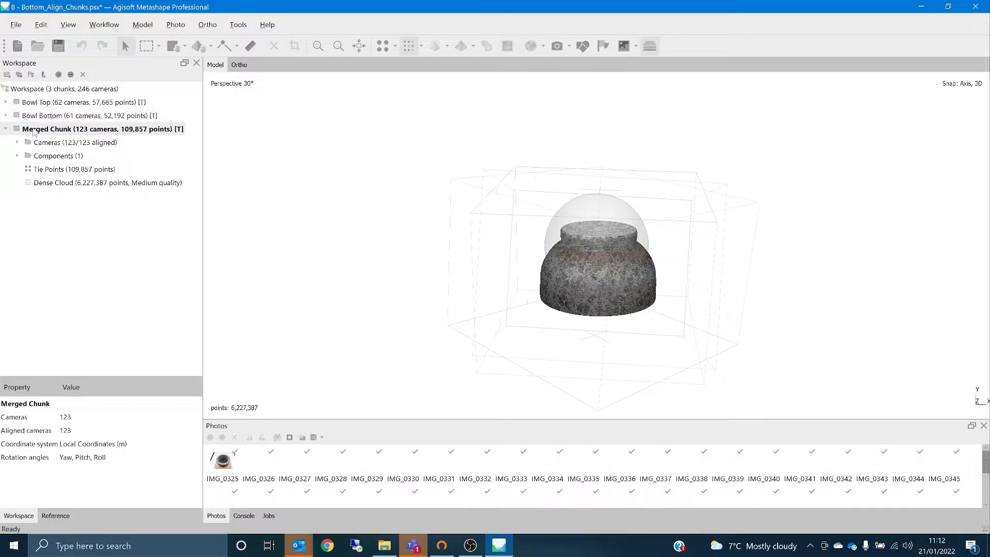
pyautogui.click(76, 187)
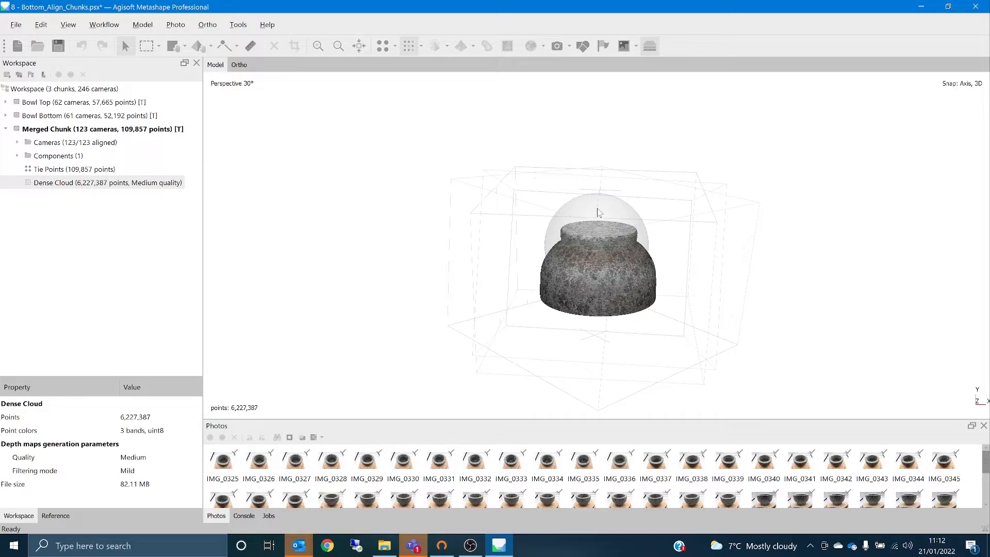
# Turn off the combined display of aligned chunks and inspect the merged dense cloud from the base and the rim.
pyautogui.moveTo(599, 227); pyautogui.dragTo(611, 328)
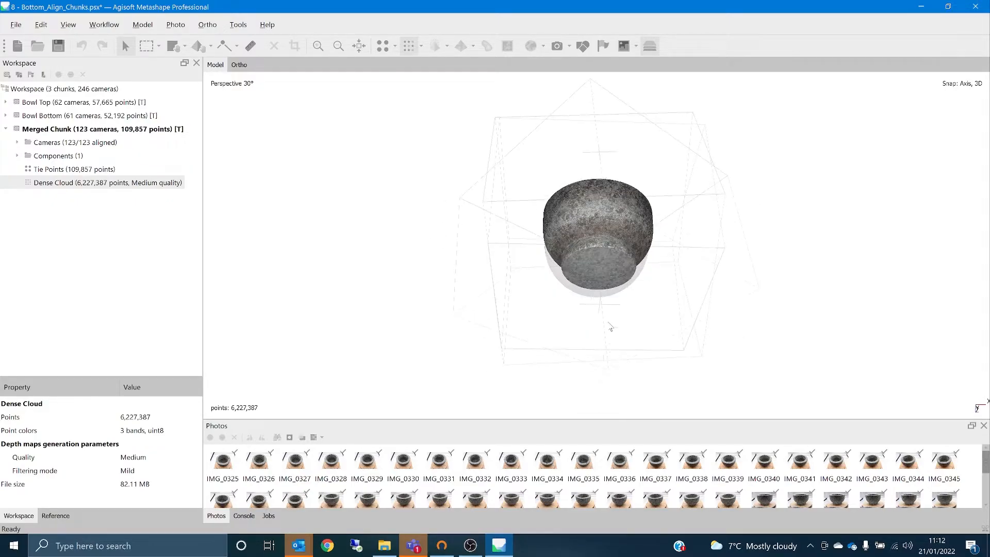
pyautogui.click(650, 48)
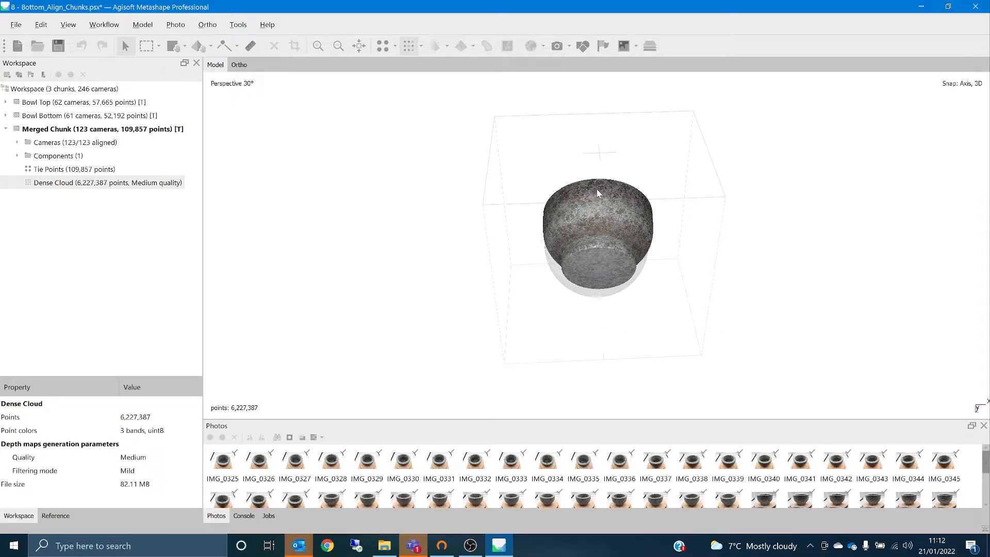
pyautogui.moveTo(596, 189); pyautogui.dragTo(590, 229)
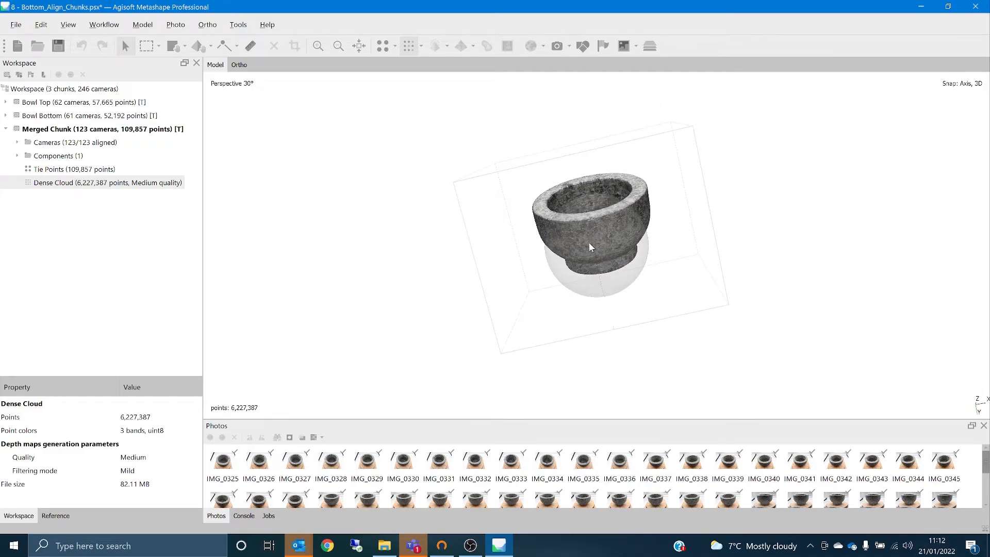
pyautogui.scroll(5, 586, 215)
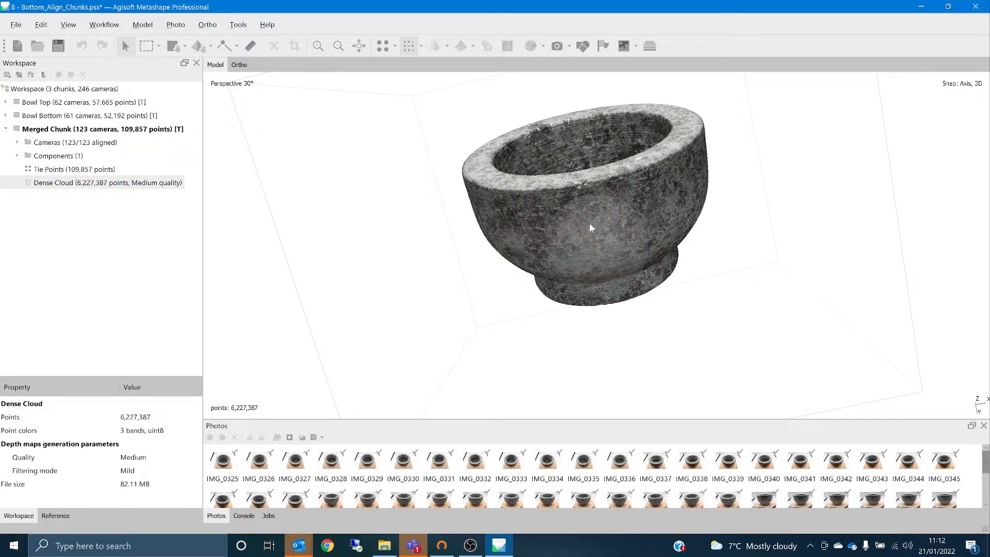
pyautogui.moveTo(589, 223); pyautogui.dragTo(612, 223)
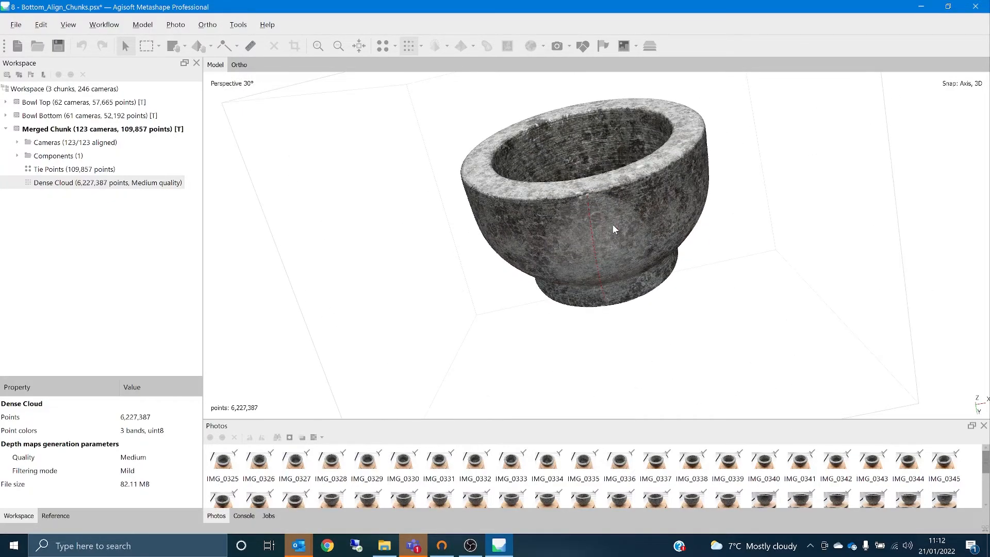
# Build a mesh of the merged chunk from the dense cloud with Arbitrary (3D) surface, Low face count and interpolation Enabled.
pyautogui.click(115, 29)
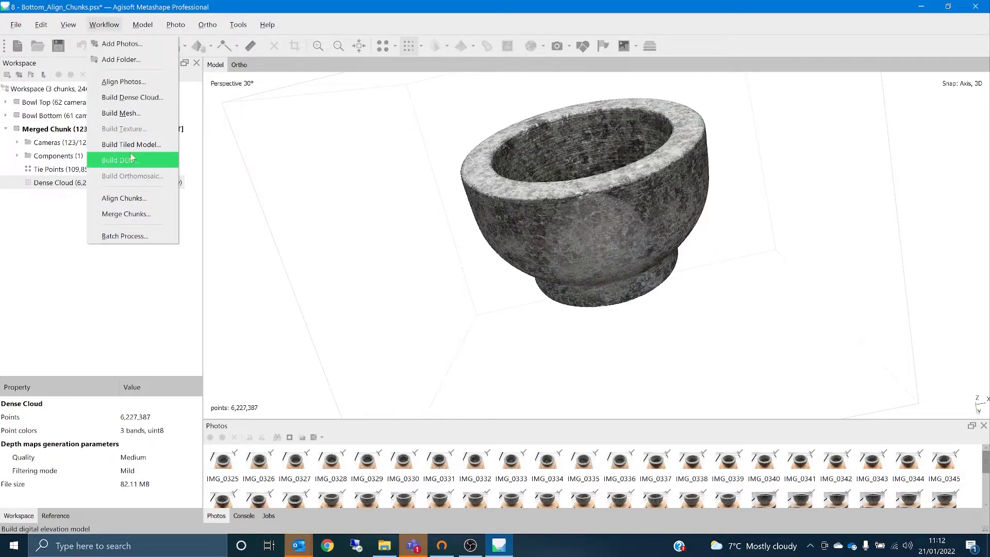
pyautogui.click(129, 114)
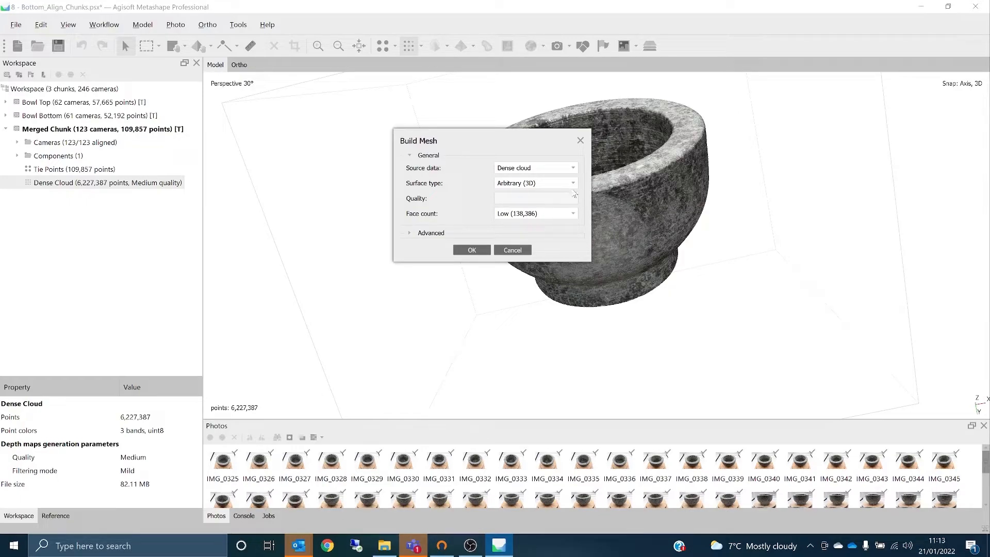
pyautogui.click(410, 235)
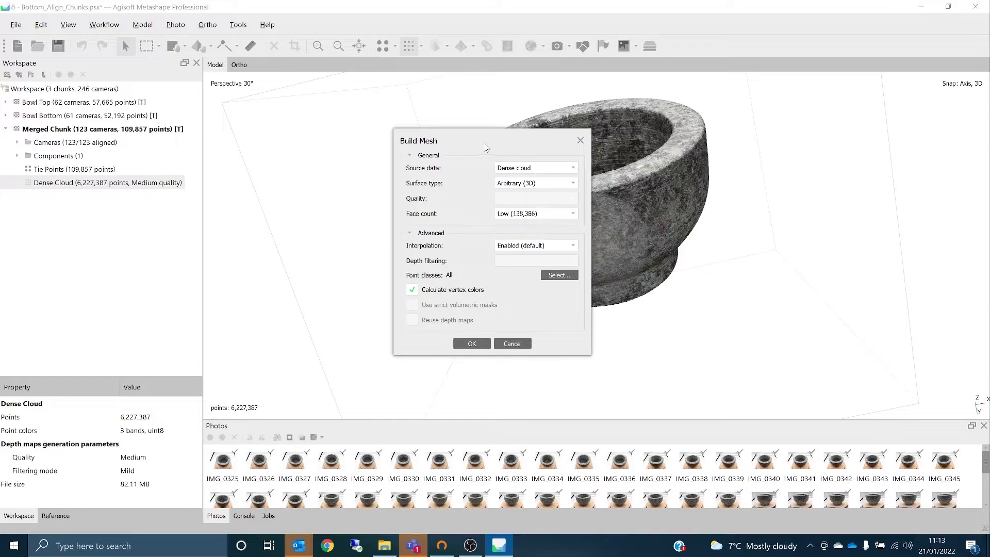
pyautogui.moveTo(483, 141); pyautogui.dragTo(348, 128)
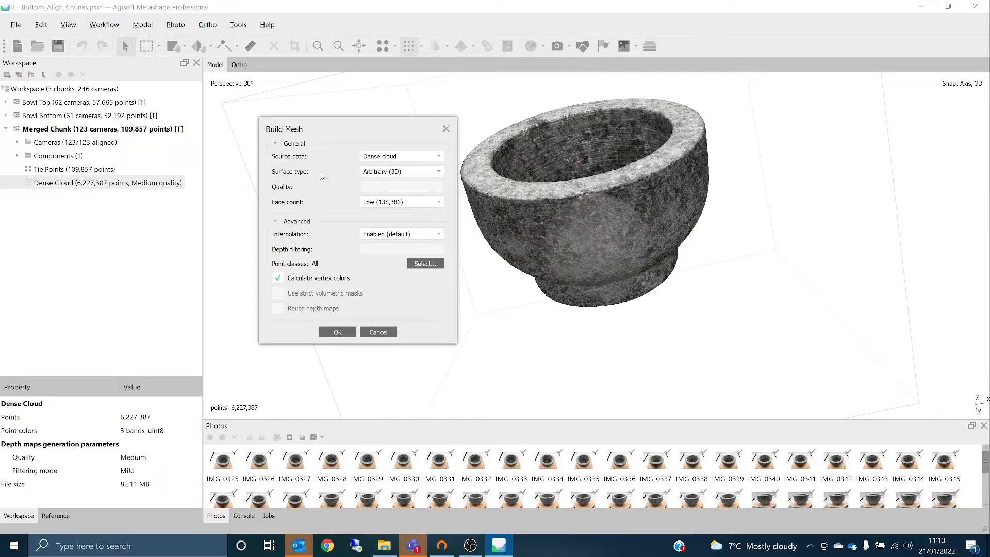
pyautogui.click(337, 332)
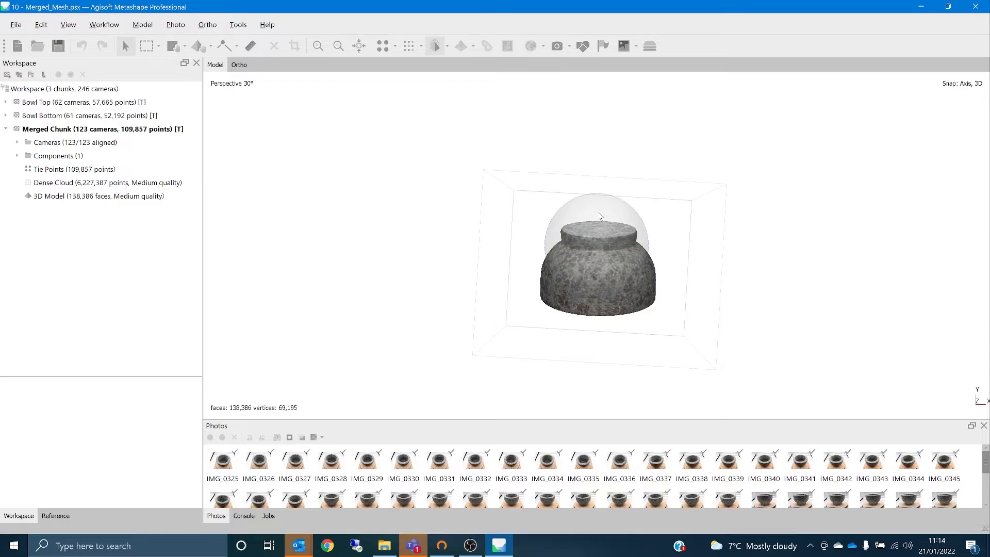
# Examine the merged bowl mesh around its rim and outer wall in shaded view and in Model Solid view.
pyautogui.moveTo(599, 212); pyautogui.dragTo(609, 261)
pyautogui.scroll(5, 610, 261)
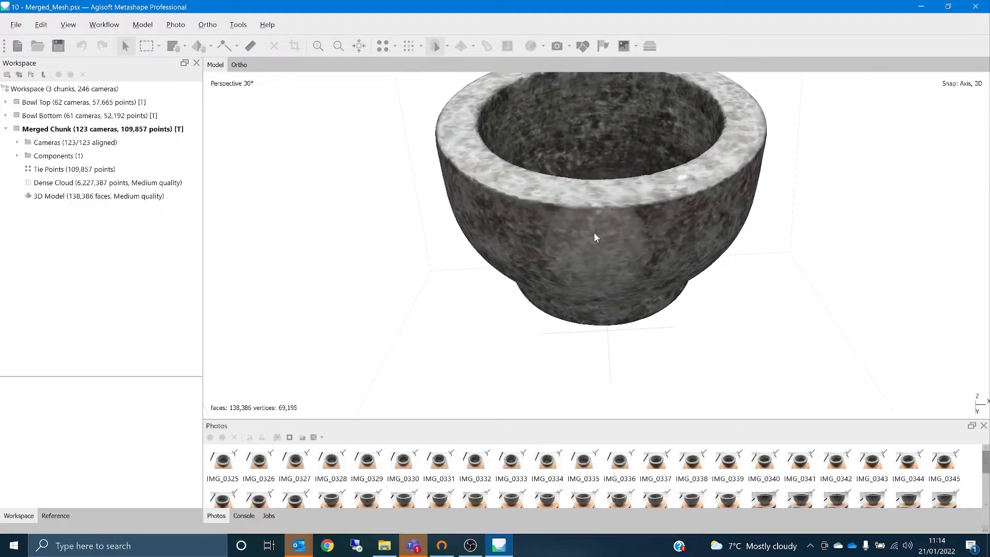
pyautogui.moveTo(596, 237); pyautogui.dragTo(598, 229)
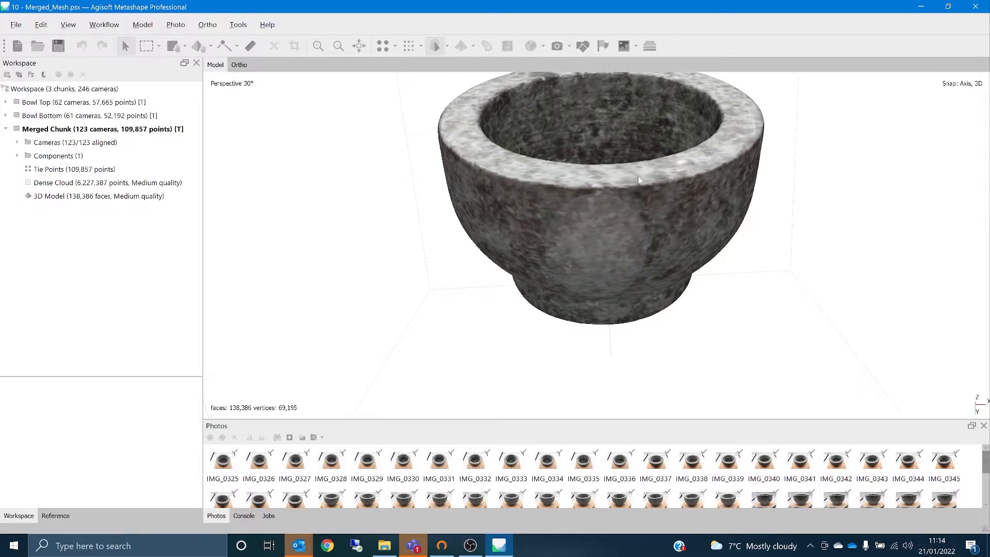
pyautogui.click(448, 49)
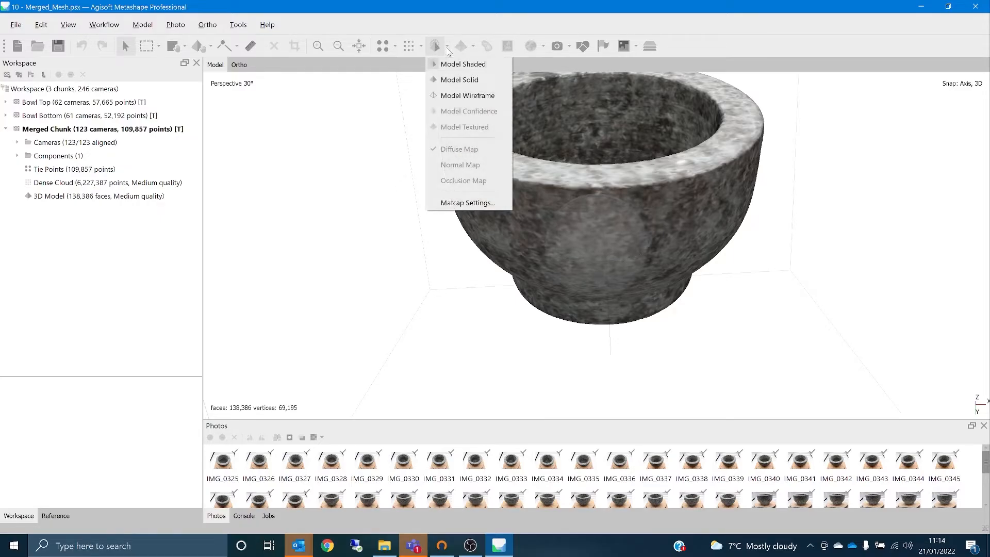
pyautogui.click(455, 78)
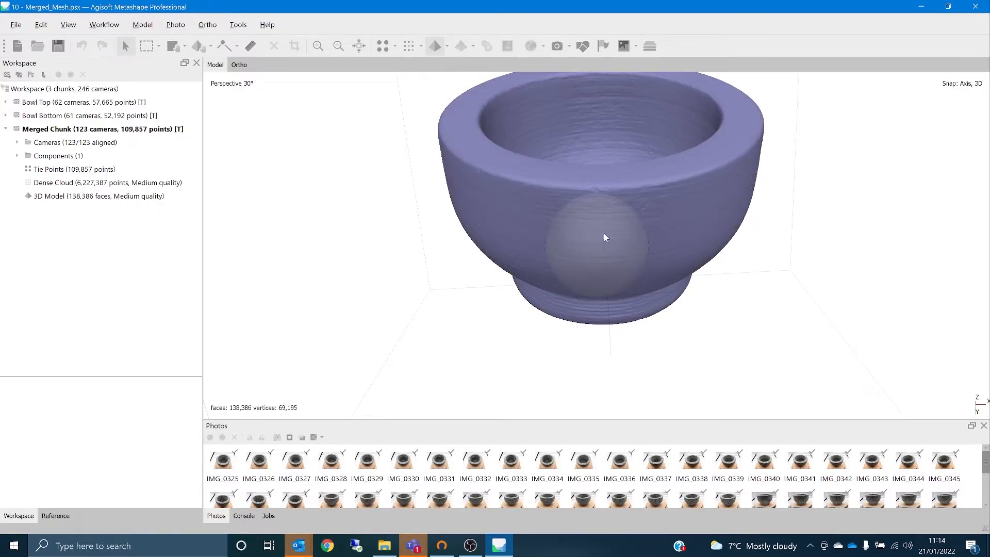
pyautogui.moveTo(611, 262); pyautogui.dragTo(732, 273)
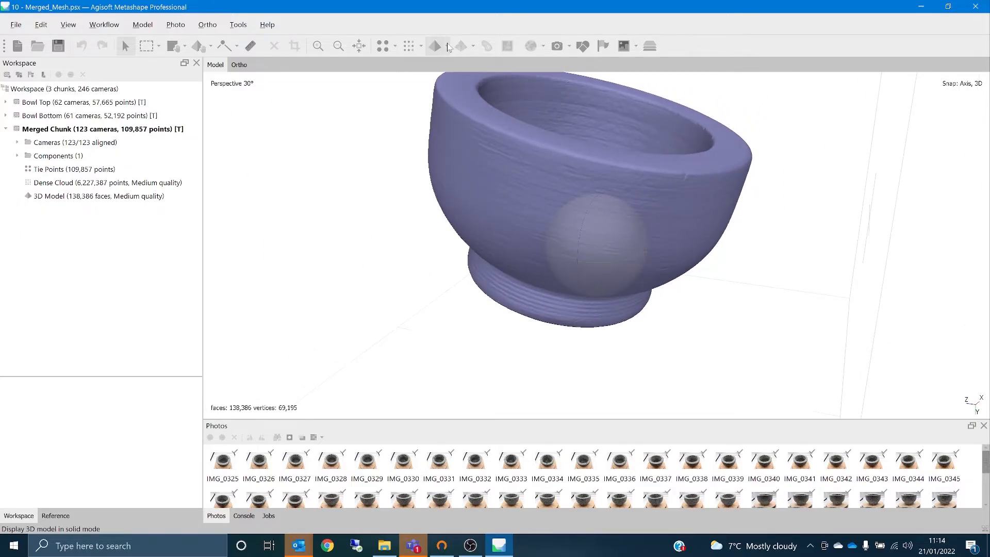
# Return the merged bowl mesh to Model Shaded view and examine its outer wall, base and rim up close.
pyautogui.click(447, 46)
pyautogui.click(458, 64)
pyautogui.scroll(4, 573, 196)
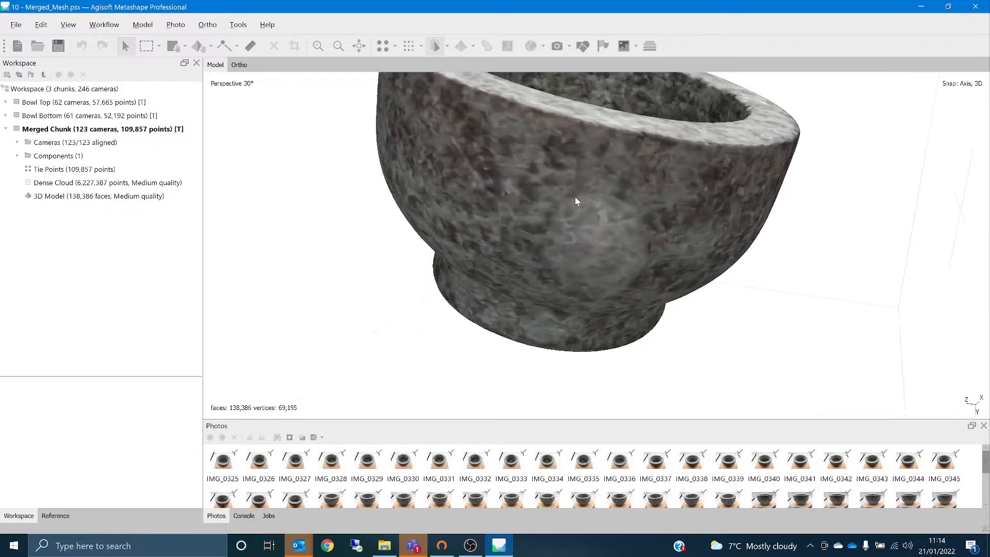
pyautogui.moveTo(570, 201); pyautogui.dragTo(550, 218)
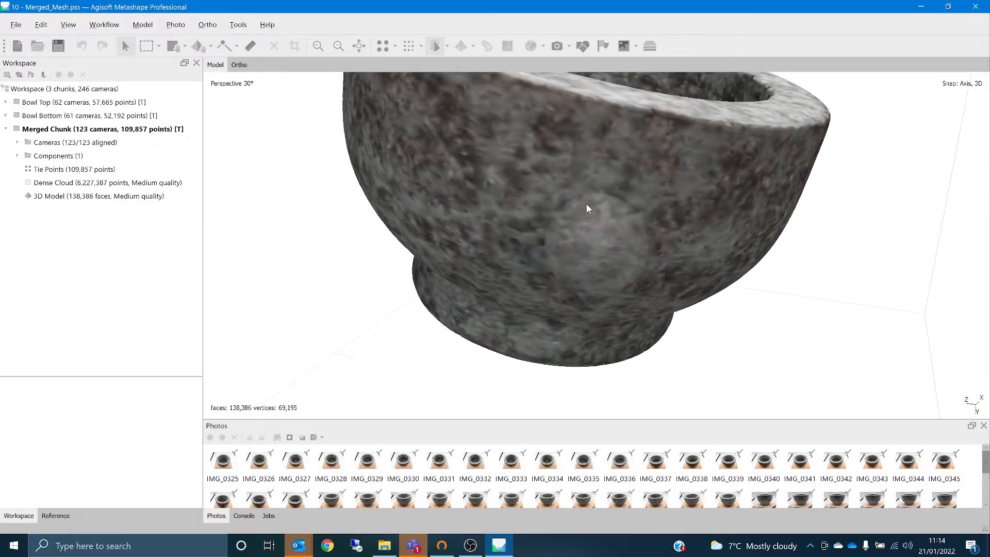
pyautogui.moveTo(589, 203); pyautogui.dragTo(579, 220)
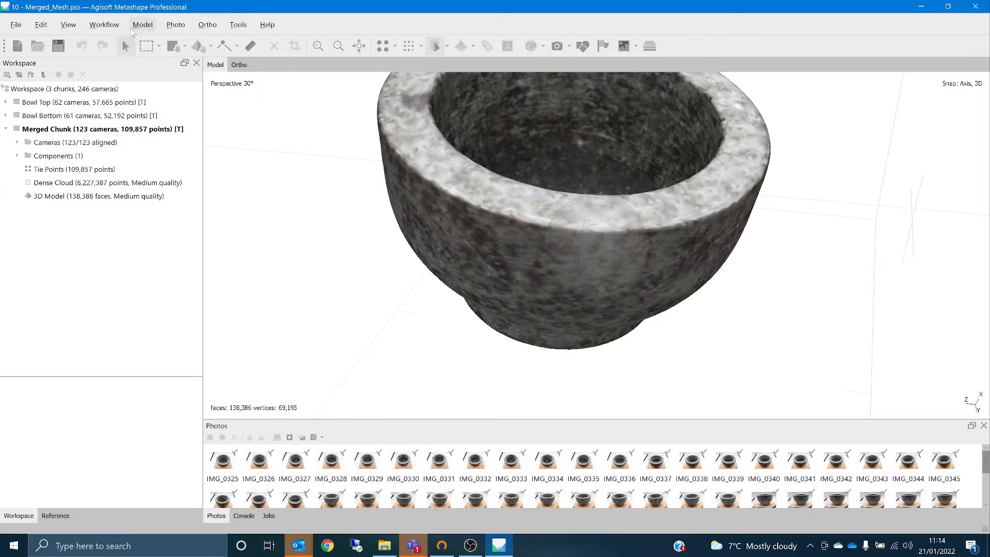
# Build a Diffuse map texture from Images with Generic mapping, Mosaic blending, size 4096 x 1, hole filling and ghosting filter enabled.
pyautogui.click(104, 24)
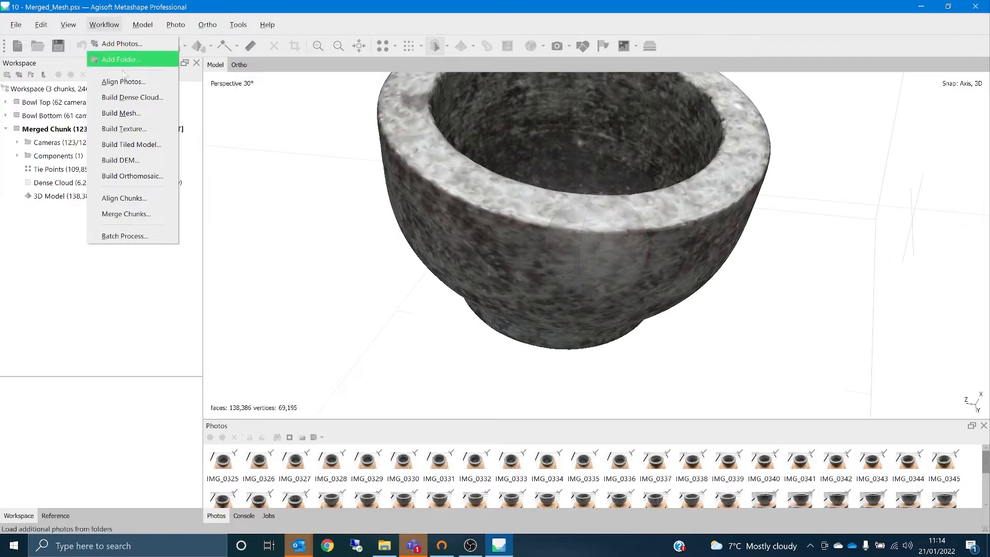
pyautogui.click(135, 129)
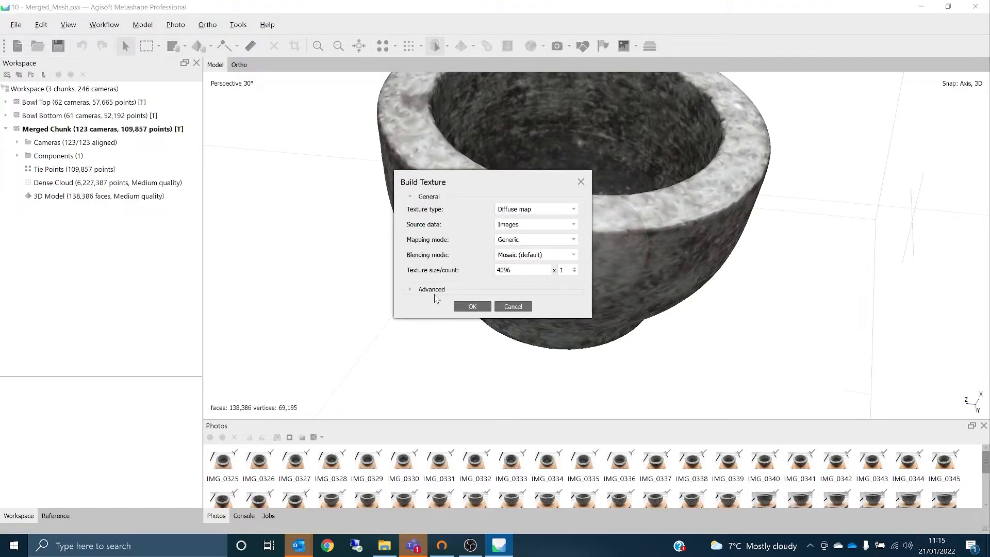
pyautogui.click(412, 290)
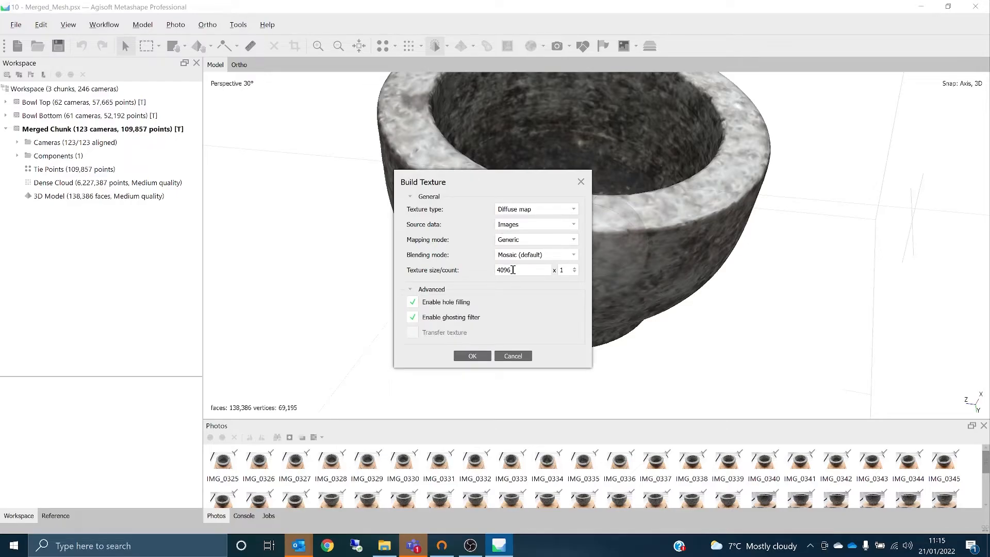
pyautogui.doubleClick(514, 269)
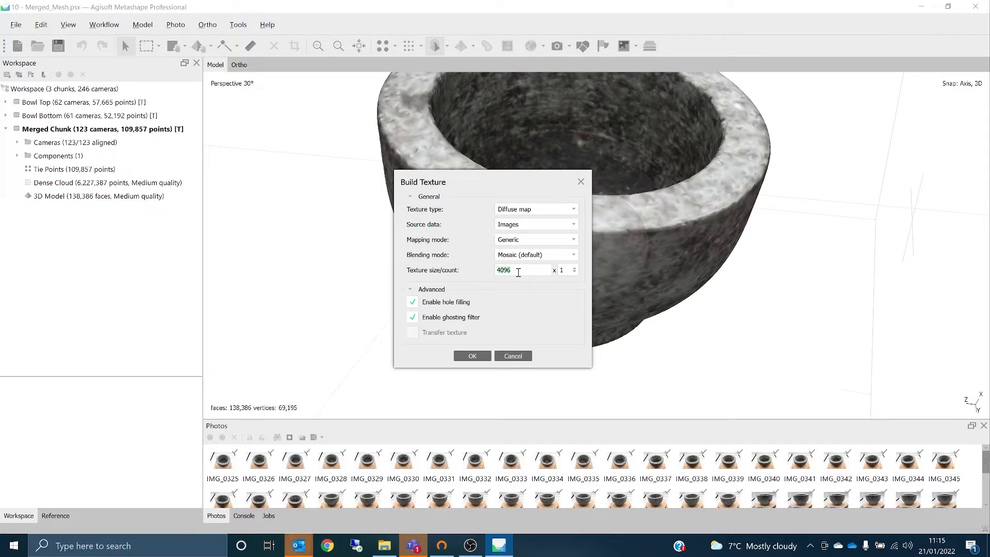
pyautogui.click(472, 357)
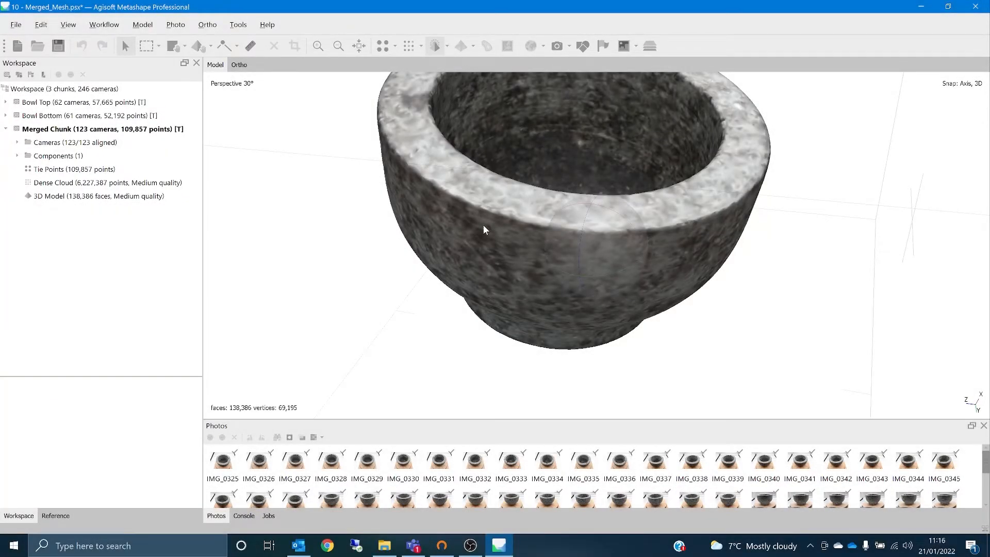
# Display the merged bowl in Model Textured view and inspect the texture on its outer wall, rim and interior.
pyautogui.click(447, 47)
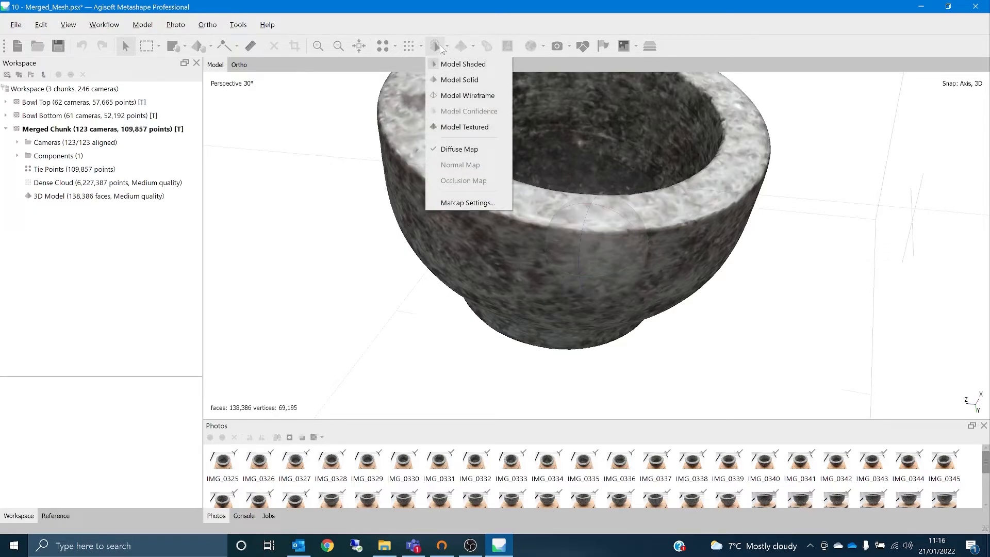
pyautogui.click(464, 132)
pyautogui.scroll(5, 533, 234)
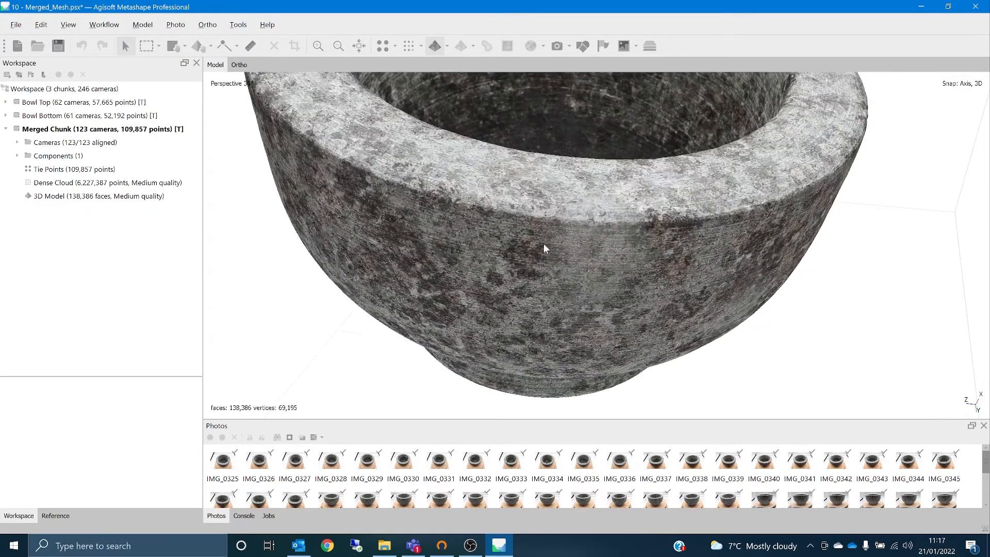
pyautogui.moveTo(570, 273); pyautogui.dragTo(614, 217)
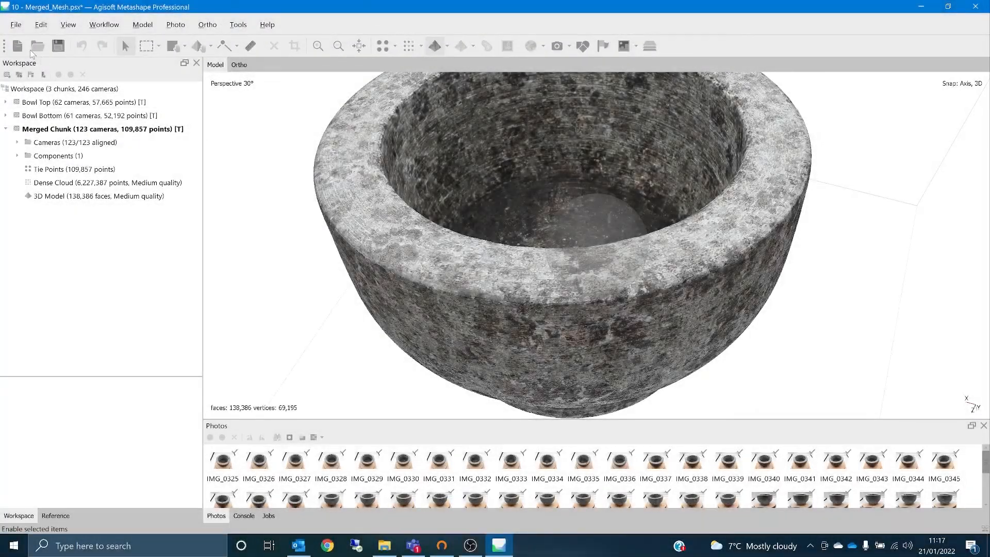
pyautogui.click(16, 25)
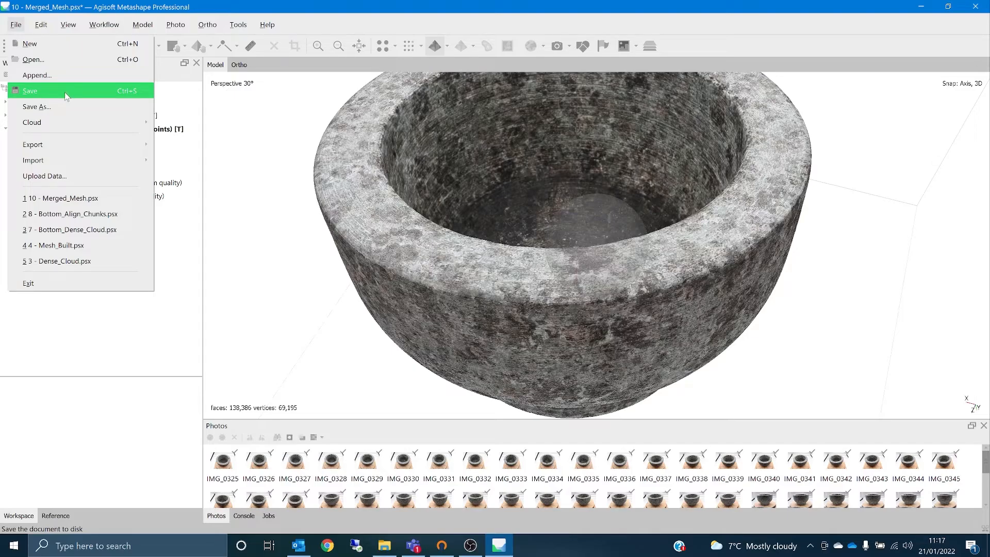
pyautogui.click(299, 197)
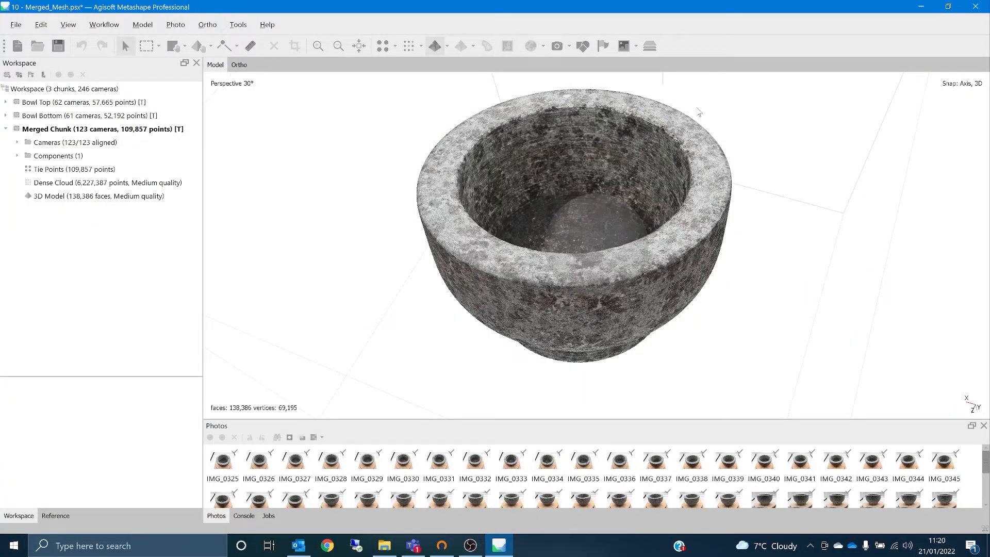
pyautogui.moveTo(574, 266); pyautogui.dragTo(540, 274)
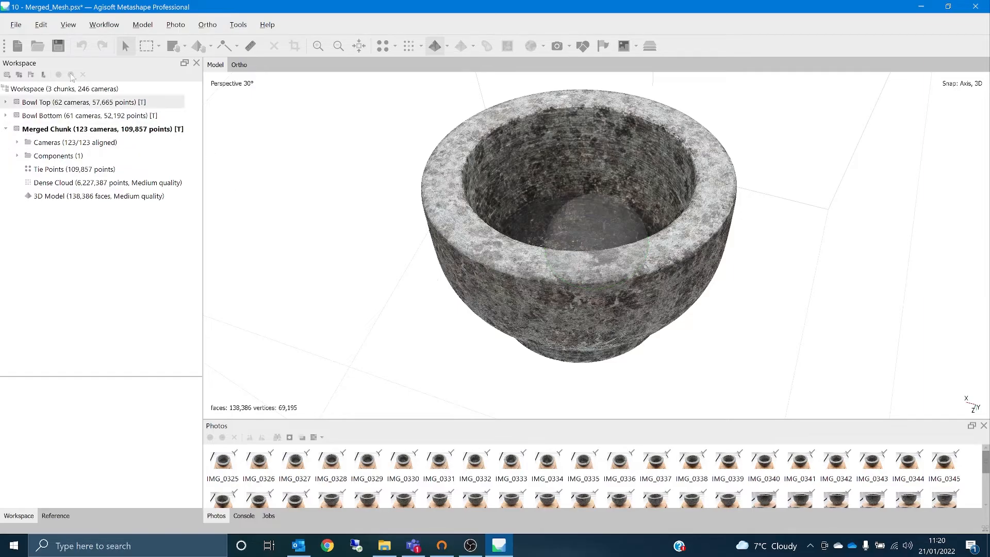
# Start exporting the merged model as a Wavefront OBJ file named bowl_v2 in the Exports folder.
pyautogui.click(16, 26)
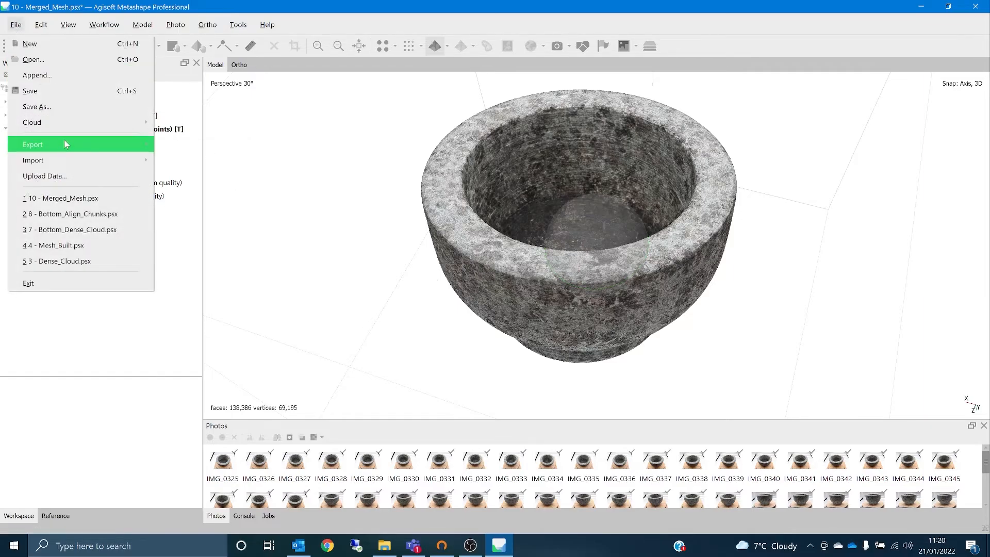
pyautogui.moveTo(125, 143)
pyautogui.click(188, 158)
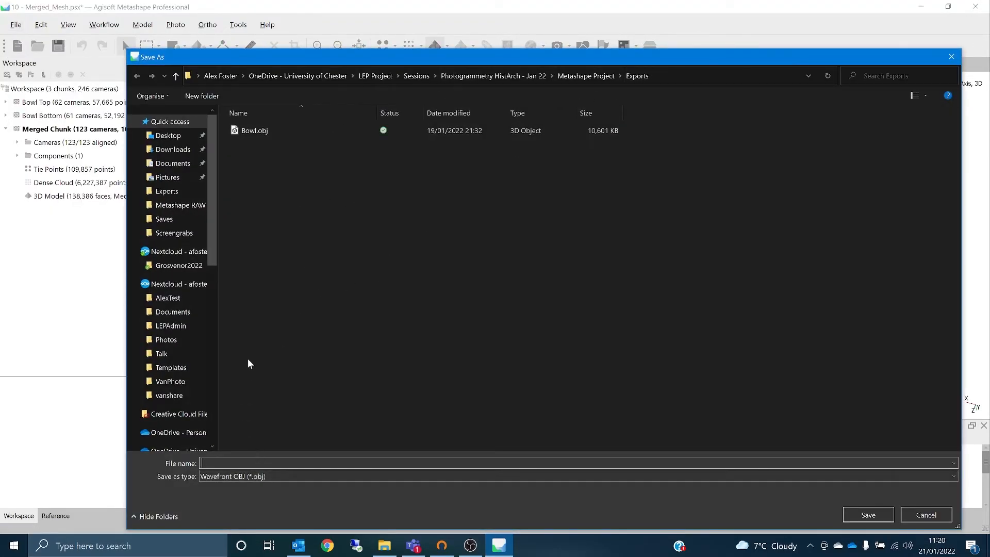
pyautogui.write('bowl')
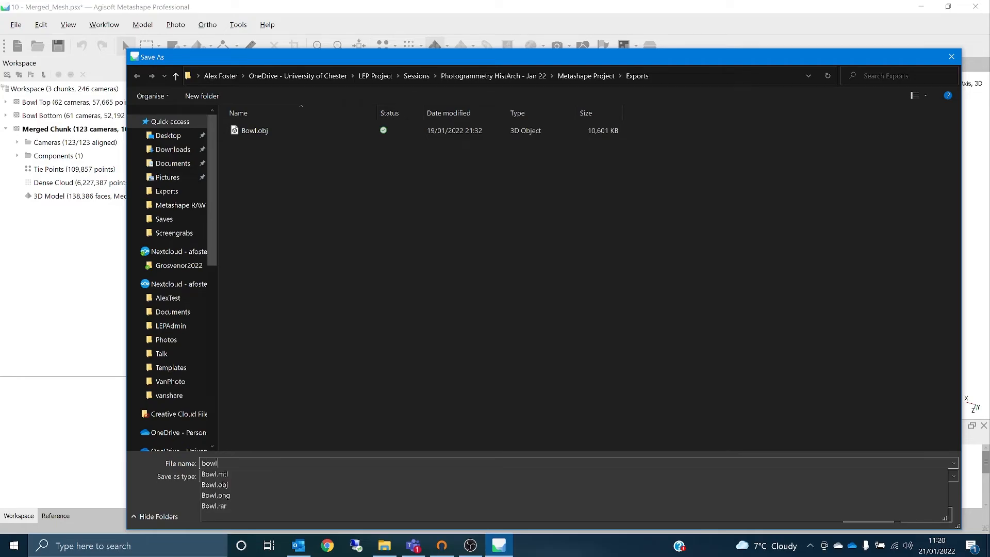
pyautogui.write('-')
pyautogui.press('BackSpace')
pyautogui.write('_')
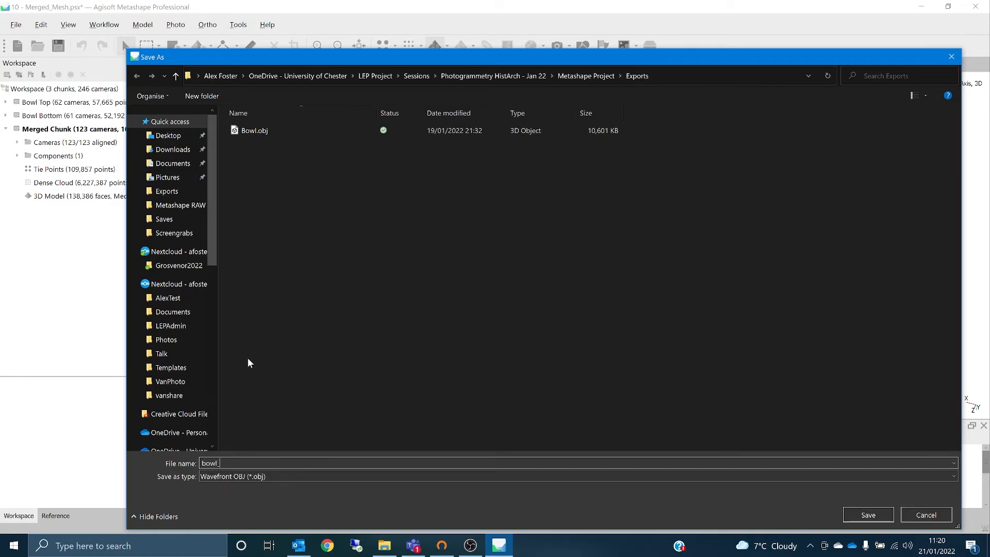
pyautogui.write('v2')
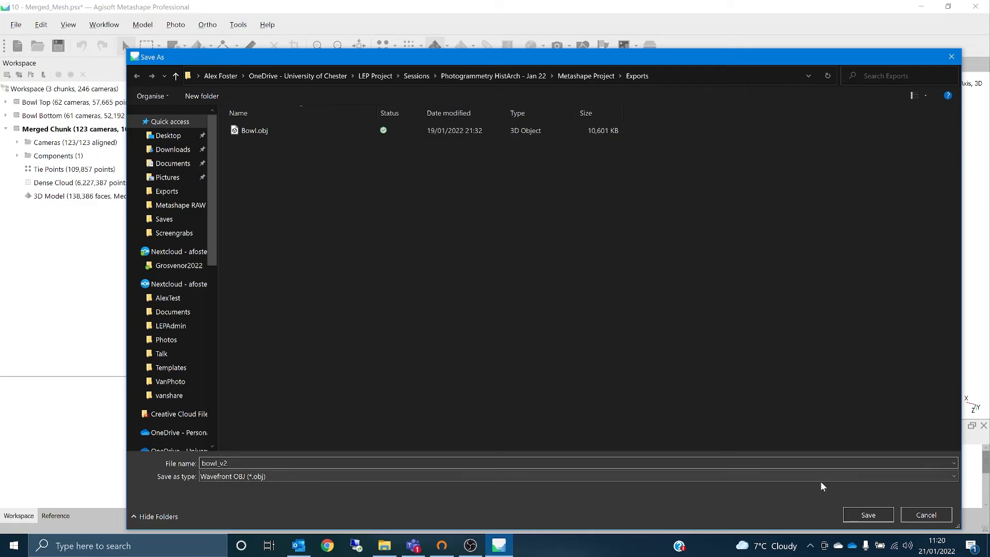
pyautogui.click(877, 515)
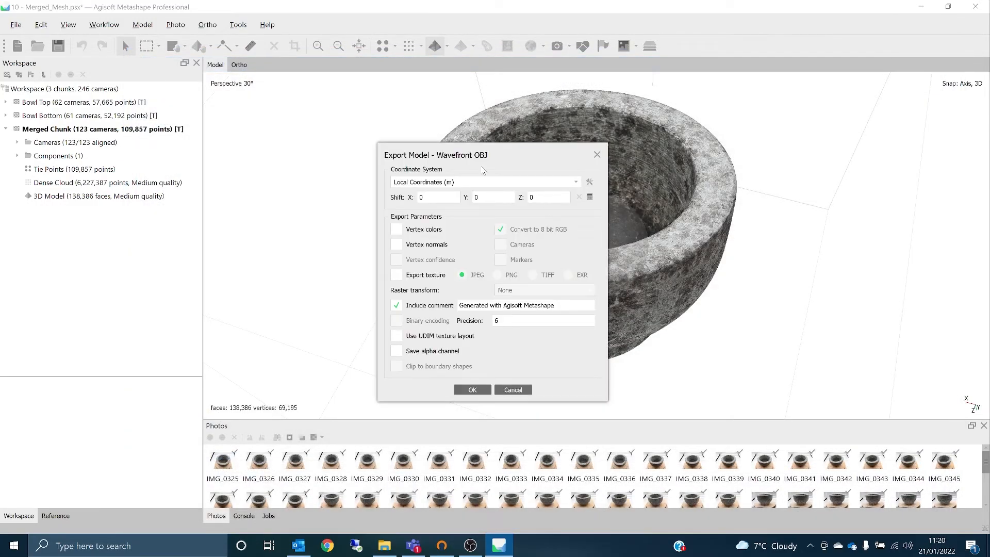
# Enable texture export in PNG format, keep the included comment, and complete the OBJ export in local coordinates.
pyautogui.moveTo(496, 161); pyautogui.dragTo(582, 111)
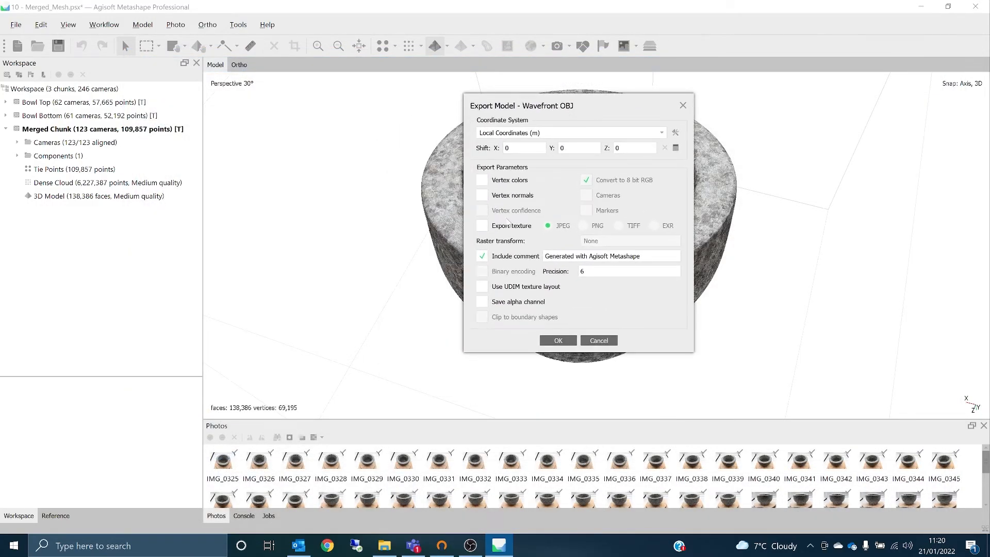
pyautogui.click(483, 227)
pyautogui.click(584, 226)
pyautogui.moveTo(643, 256); pyautogui.dragTo(540, 256)
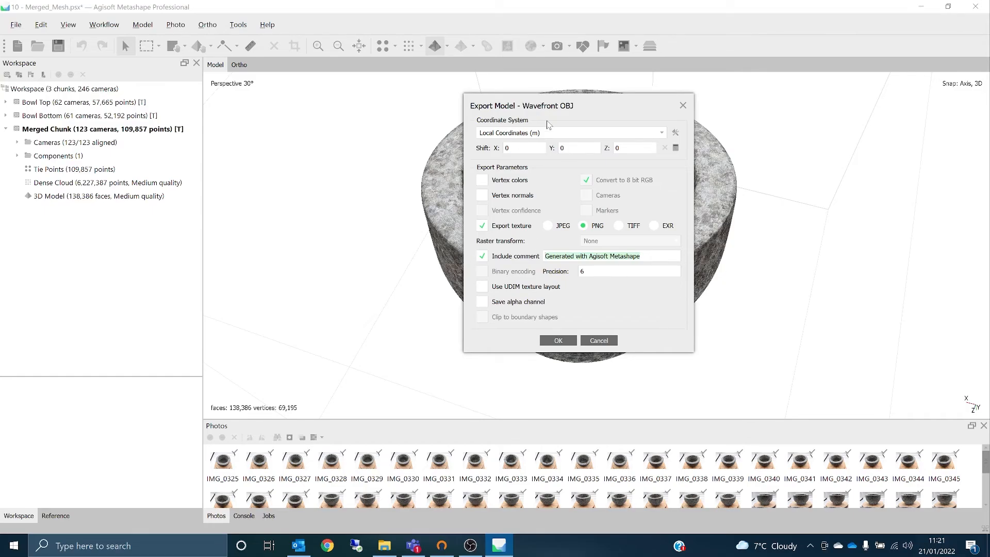
pyautogui.click(571, 343)
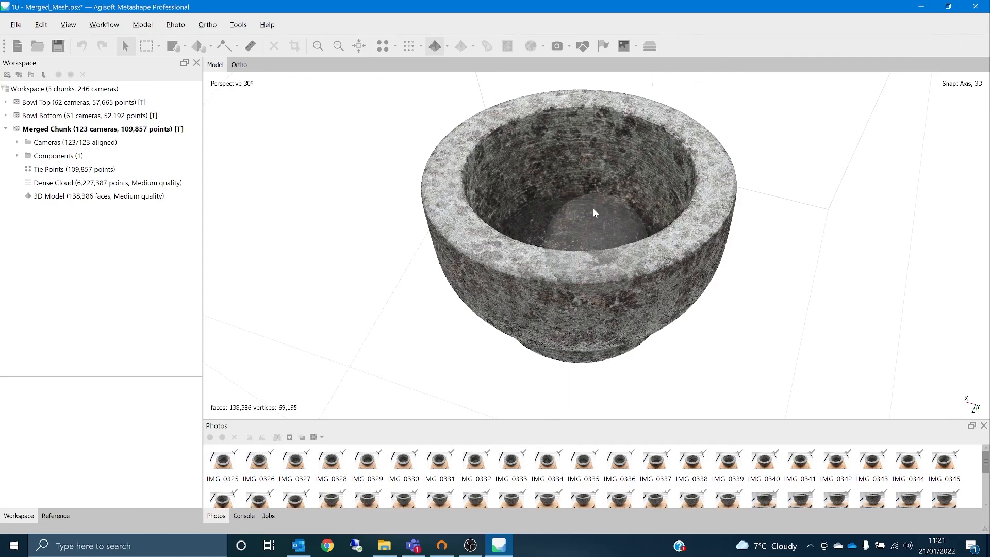
pyautogui.moveTo(585, 232)
pyautogui.mouseDown()
pyautogui.moveTo(585, 240)
pyautogui.moveTo(611, 232)
pyautogui.moveTo(592, 227)
pyautogui.mouseUp()
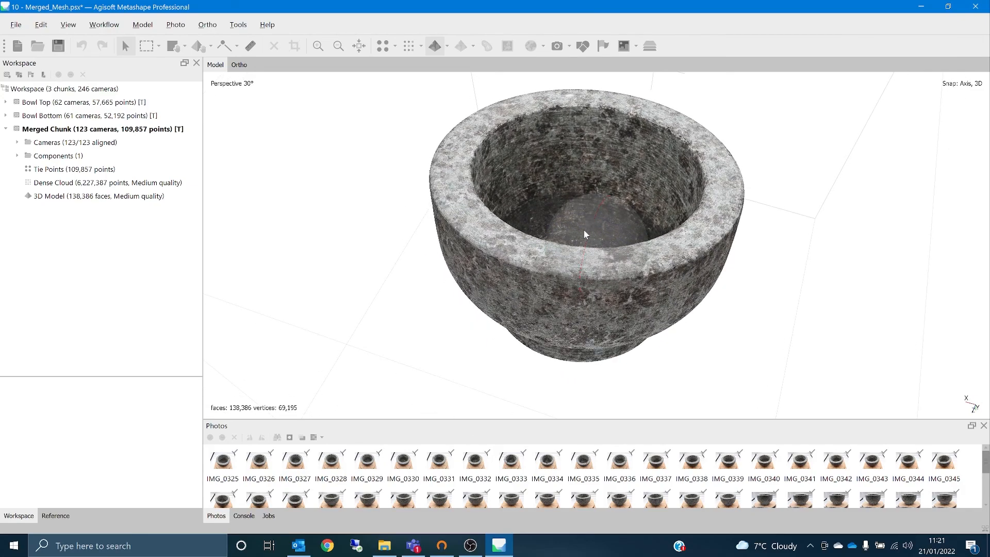